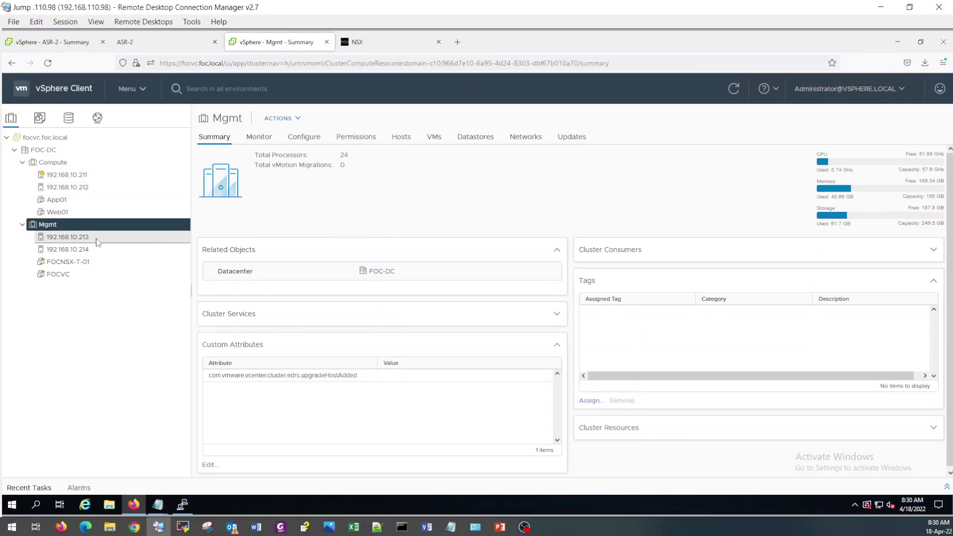
Step: Check host 192.168.10.213's summary in vSphere, then switch to the NSX-T Manager home overview
click(67, 237)
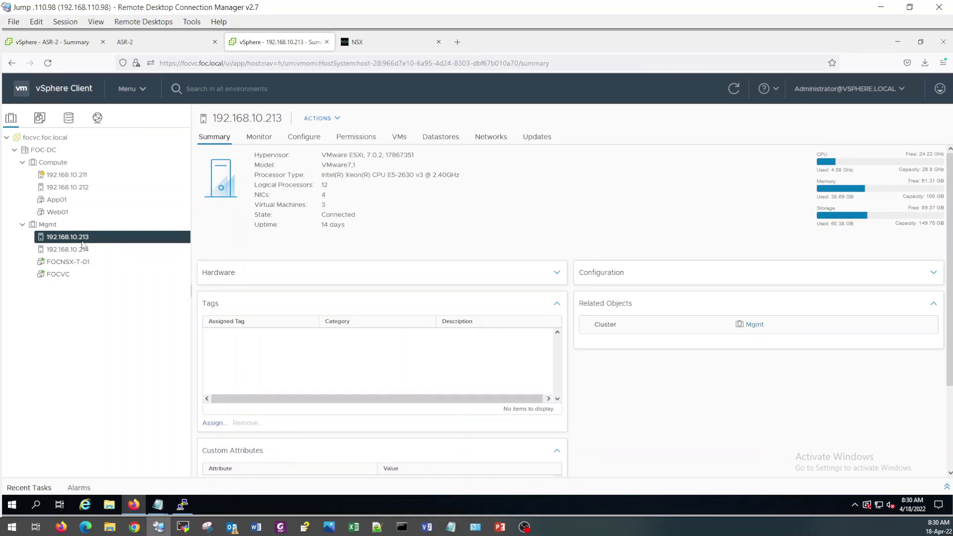
click(373, 44)
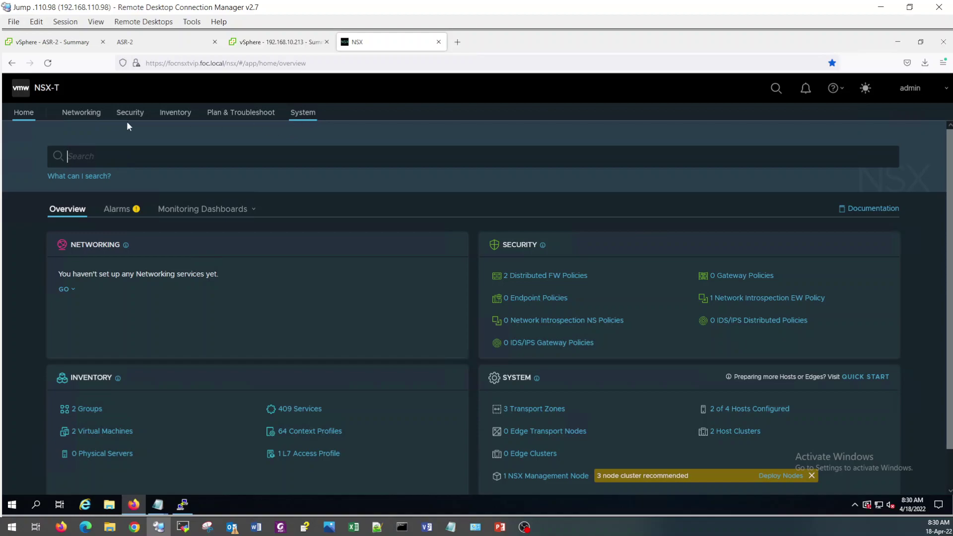
Step: Open Networking > IP Address Pools and review TEP-Edge's subnet range 192.168.30.20 - 192.168.30.40
click(80, 118)
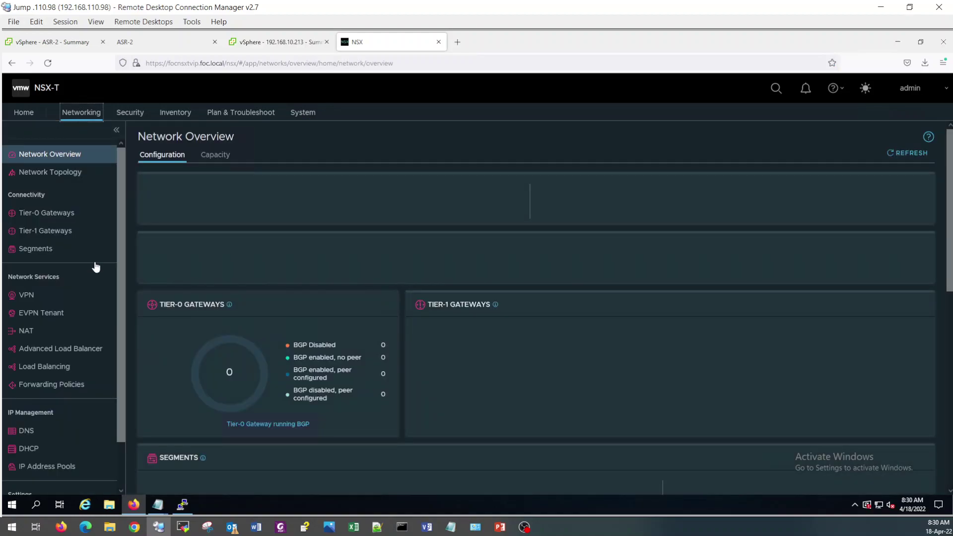
click(68, 467)
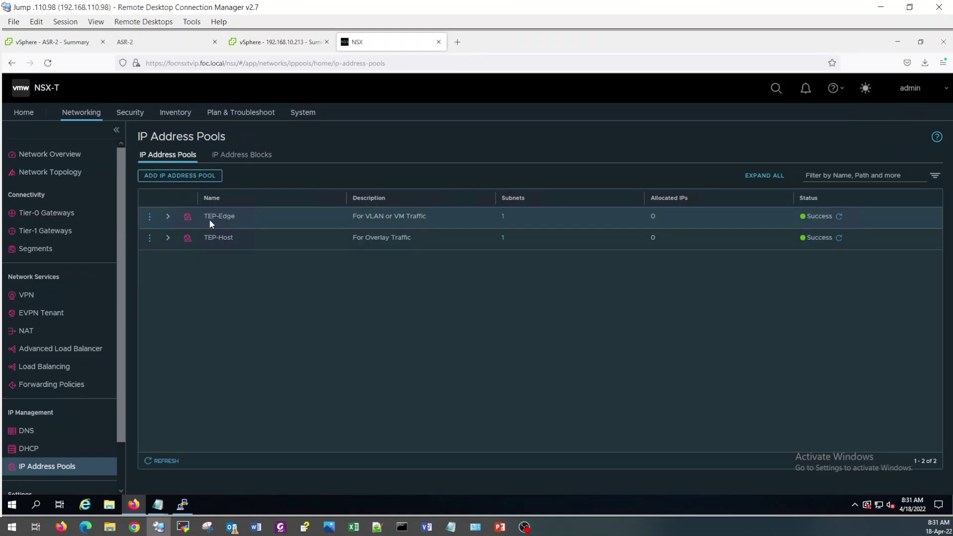
click(502, 217)
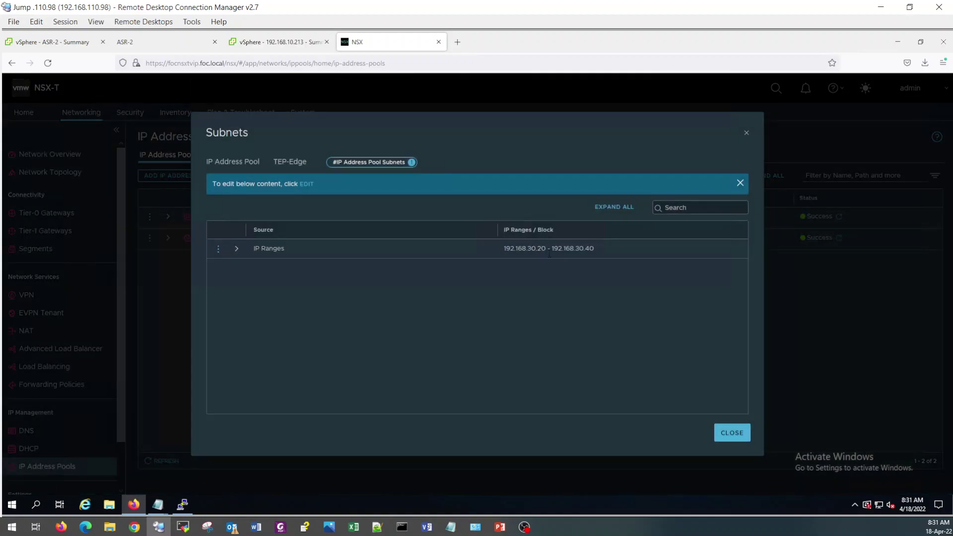
drag(528, 248, 536, 248)
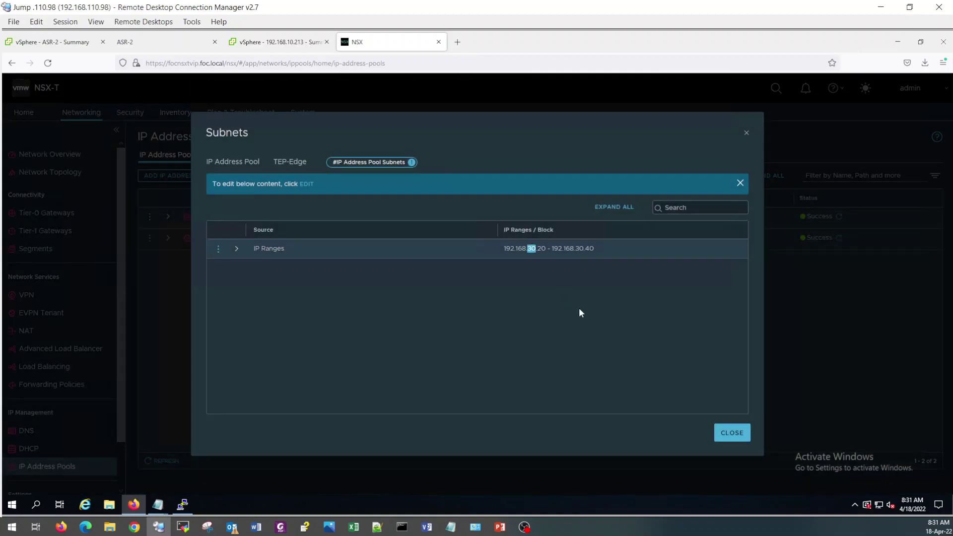
click(731, 433)
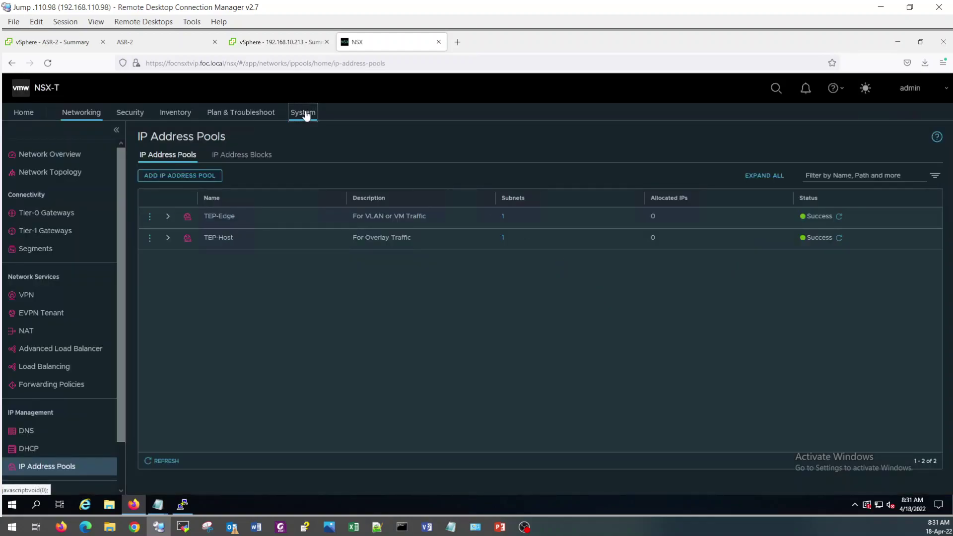
Step: Create a VLAN-traffic transport zone named TZ_VLAN under System > Fabric > Transport Zones
click(302, 113)
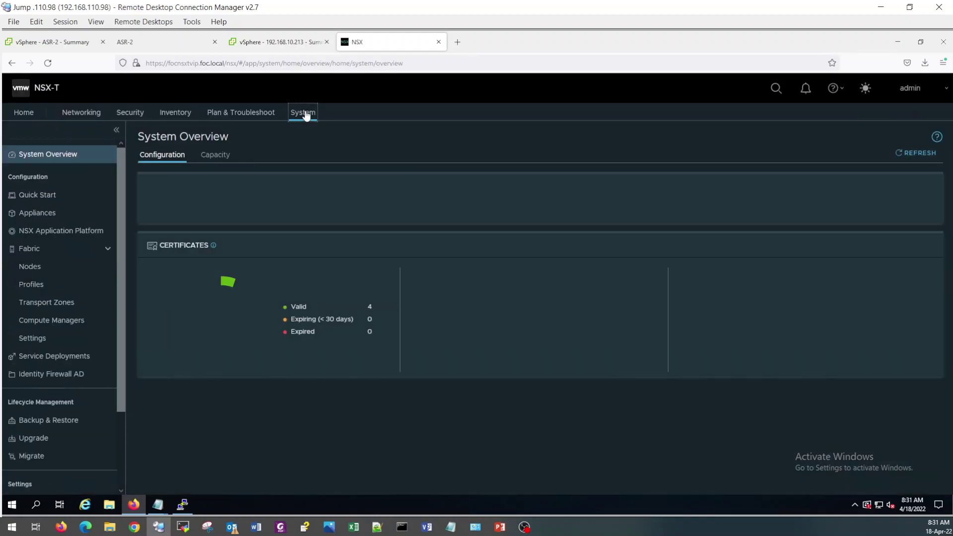
click(49, 305)
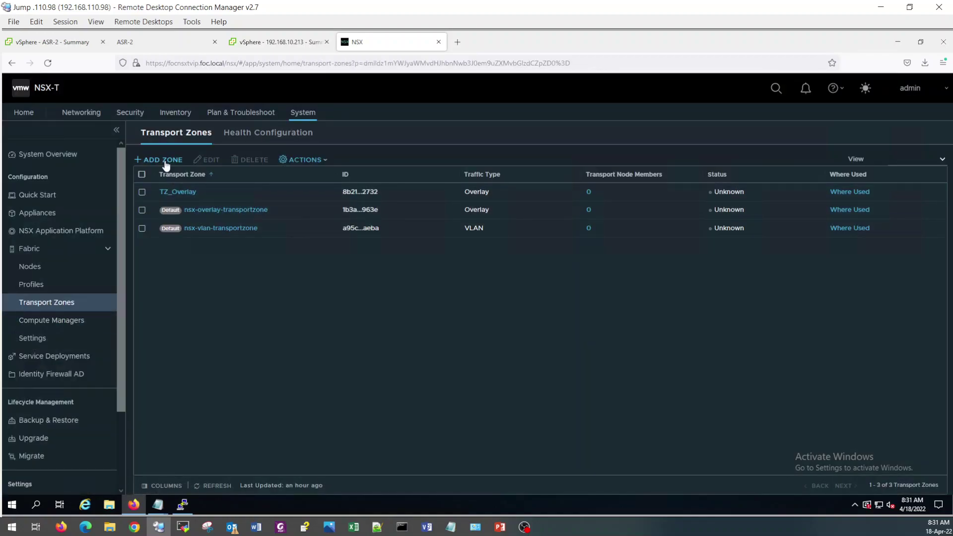
click(166, 160)
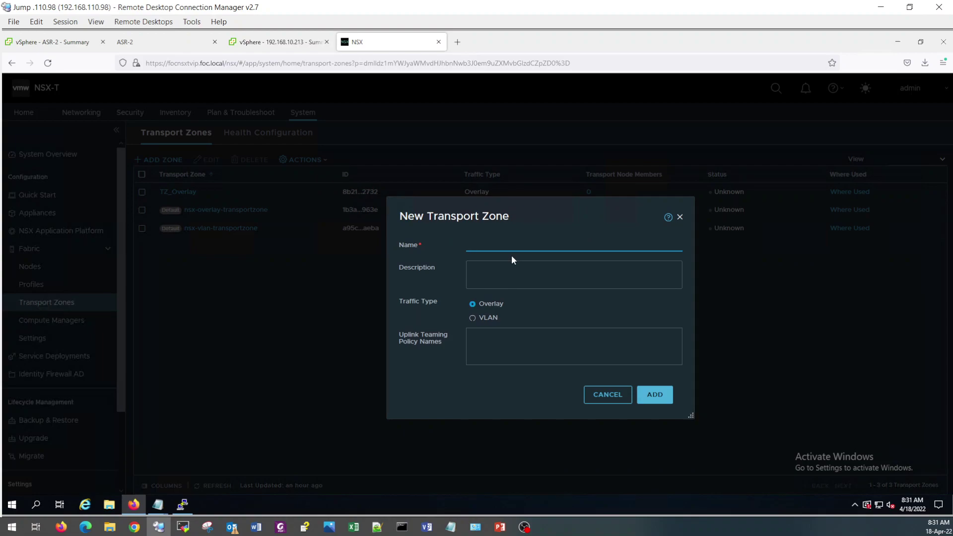
text(TZ_VLAN)
click(652, 395)
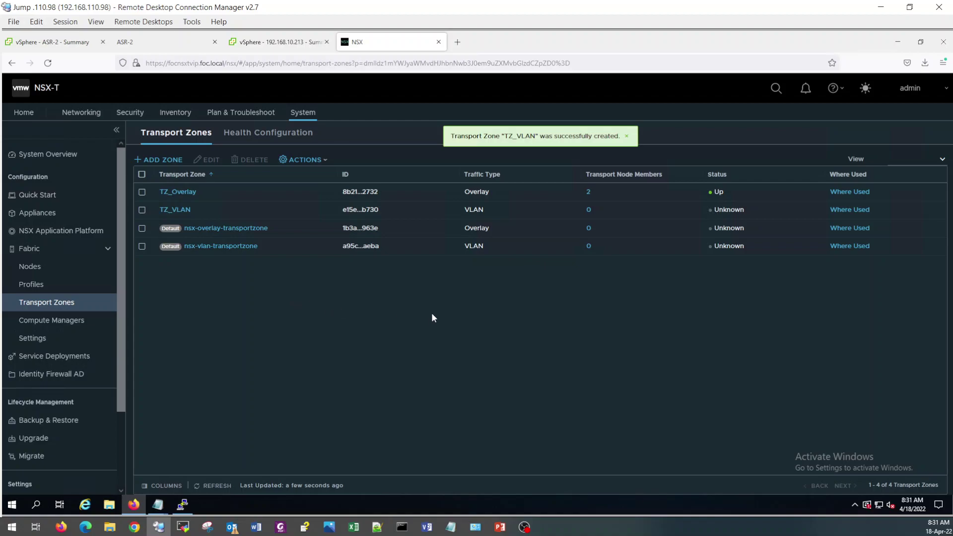
click(44, 284)
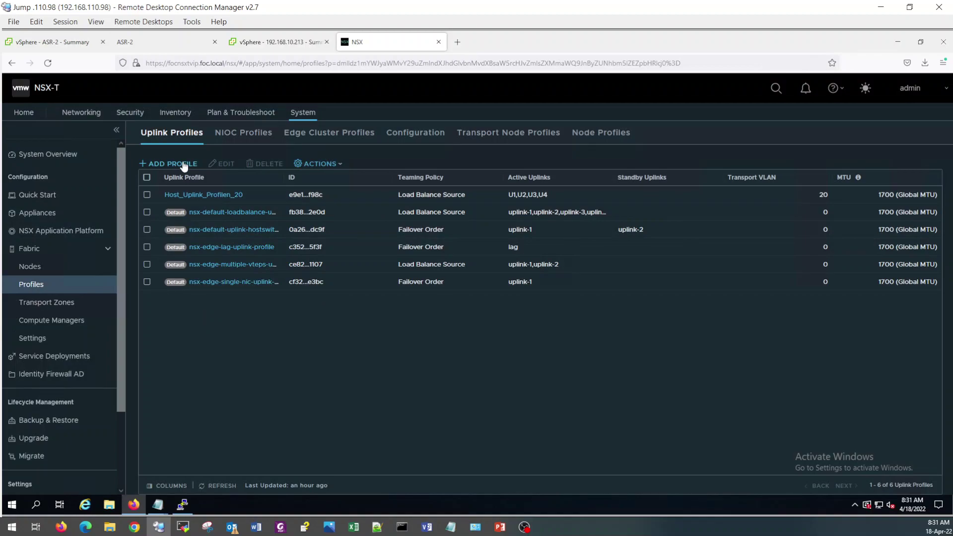
Step: Add uplink profile Edge_Uplink_Profile: Load Balance Source teaming, active uplinks U1,u2, transport VLAN 30
click(184, 164)
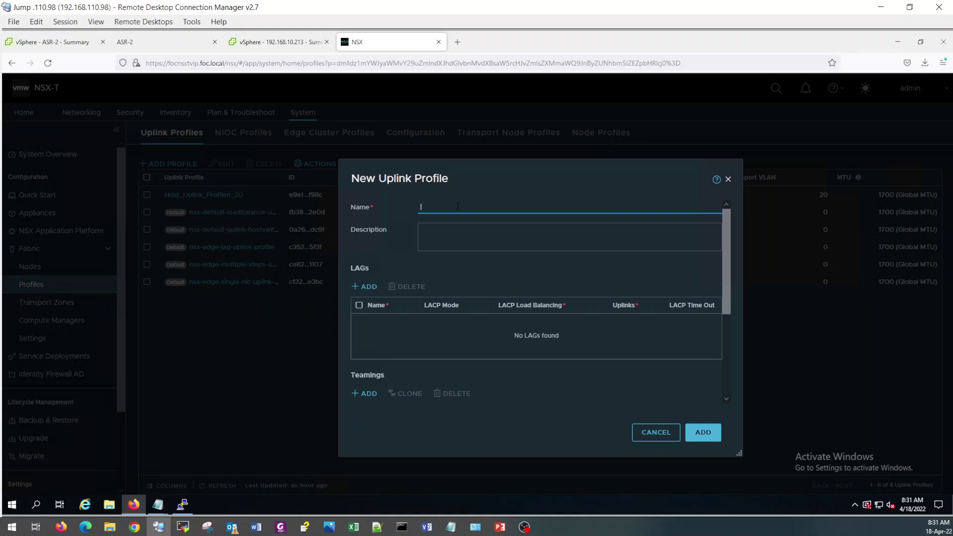
text(Edge_Uplink_Profile)
scroll(581, 341, down, 2)
scroll(582, 342, down, 3)
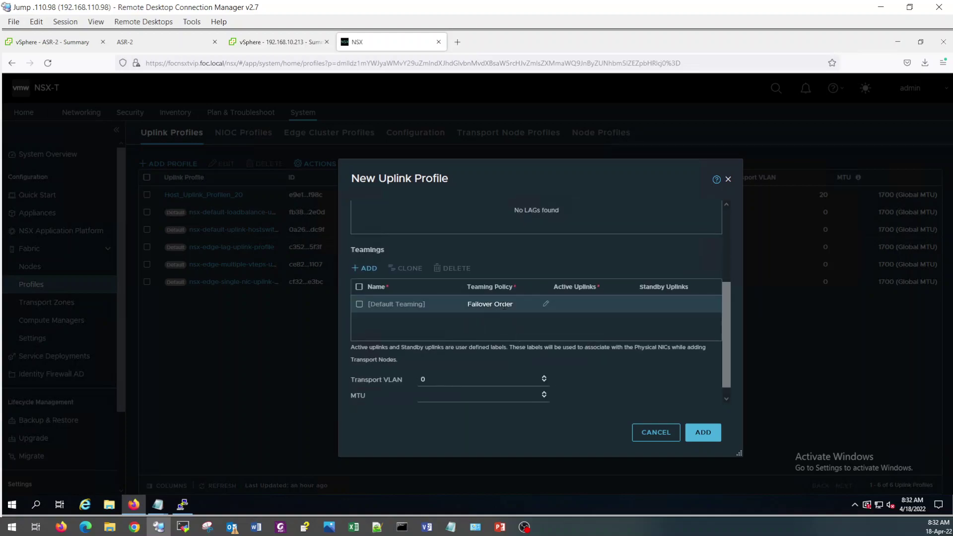
click(544, 304)
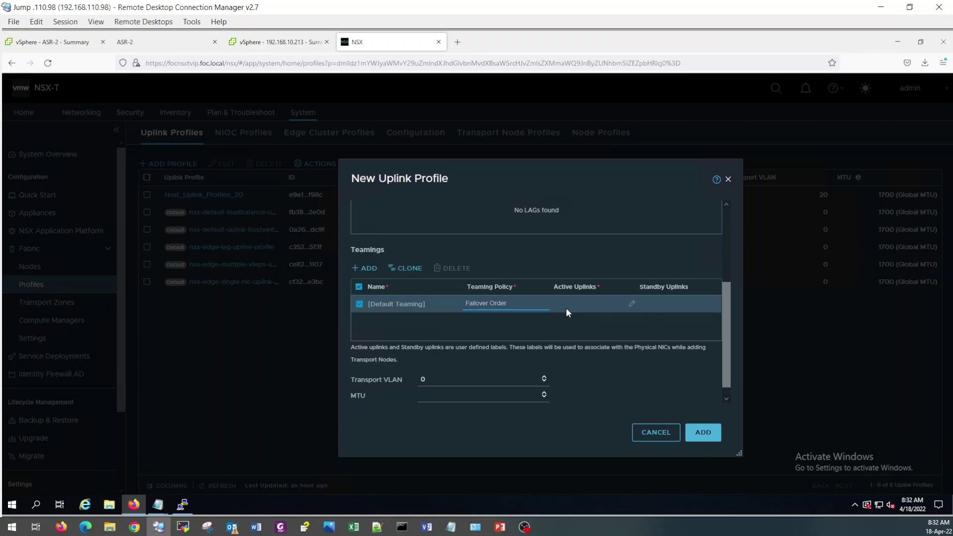
click(546, 304)
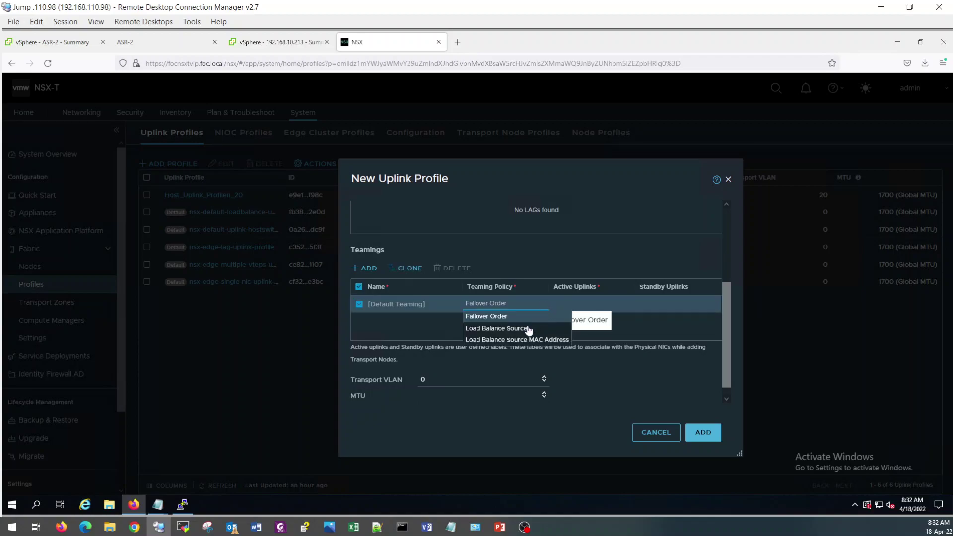
click(554, 325)
click(583, 305)
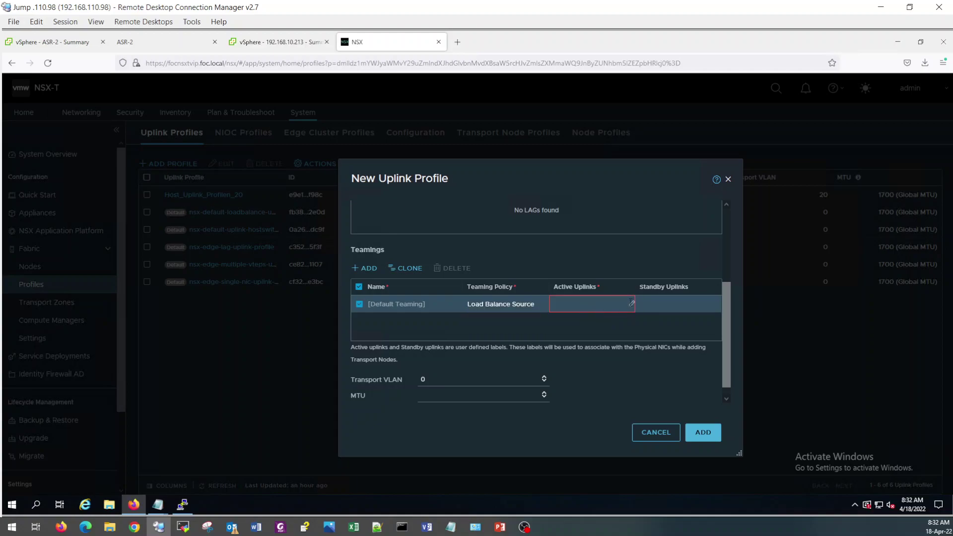
text(U1)
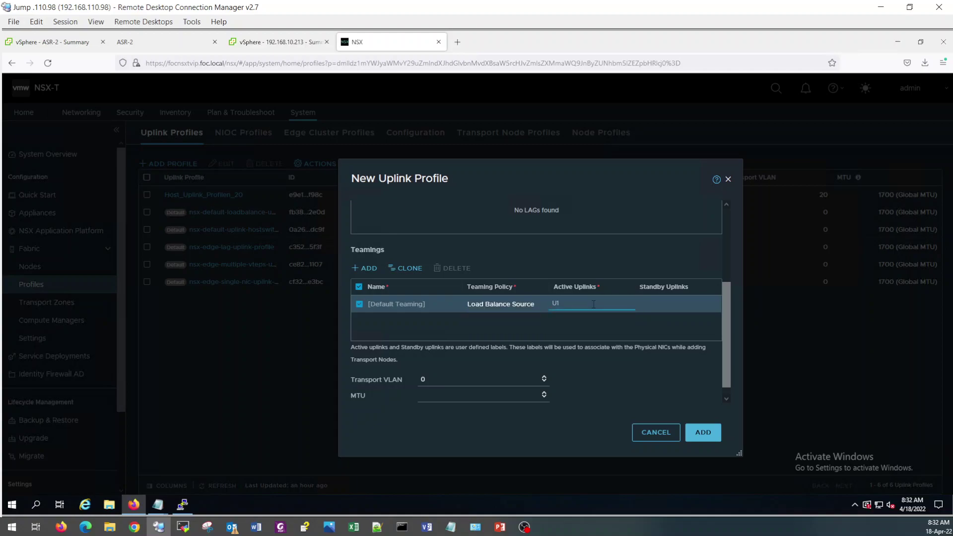
text(,u2)
click(437, 379)
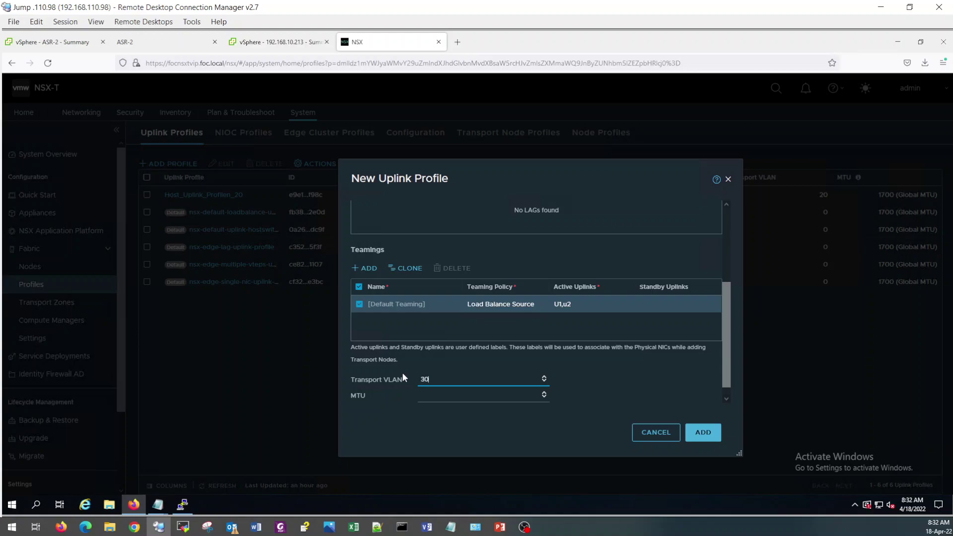
click(713, 434)
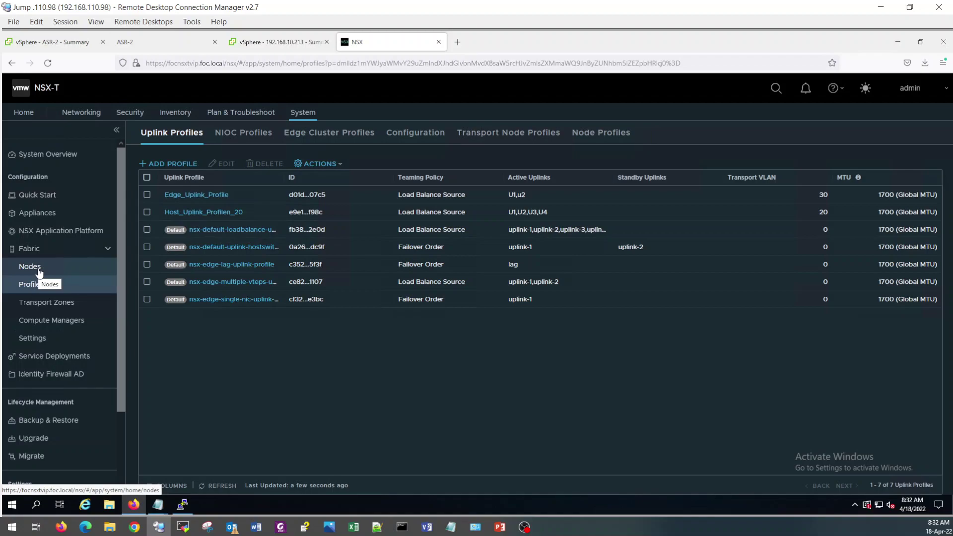
Step: Under Fabric > Nodes > Edge Clusters, add EdgeCluster with nsx-default-edge-high-availability-profile
click(329, 135)
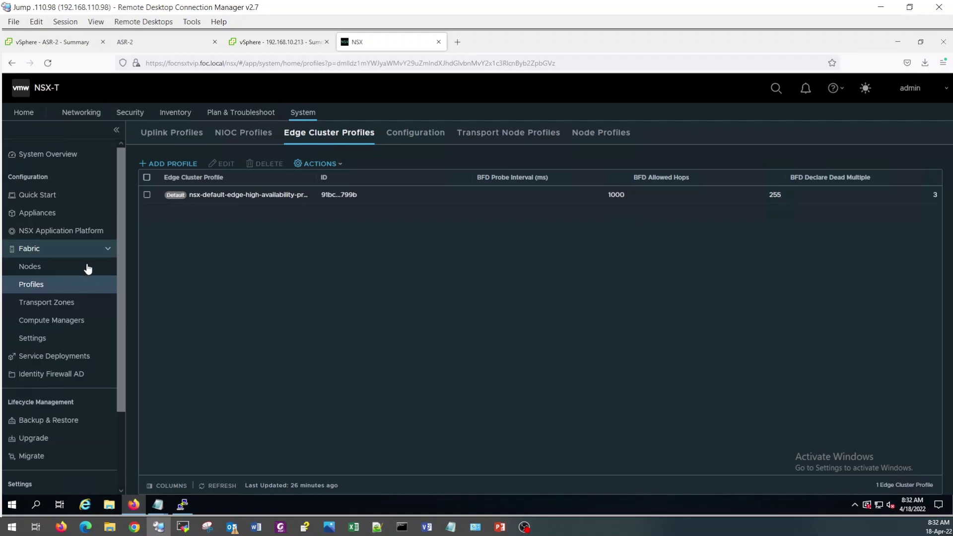
click(49, 267)
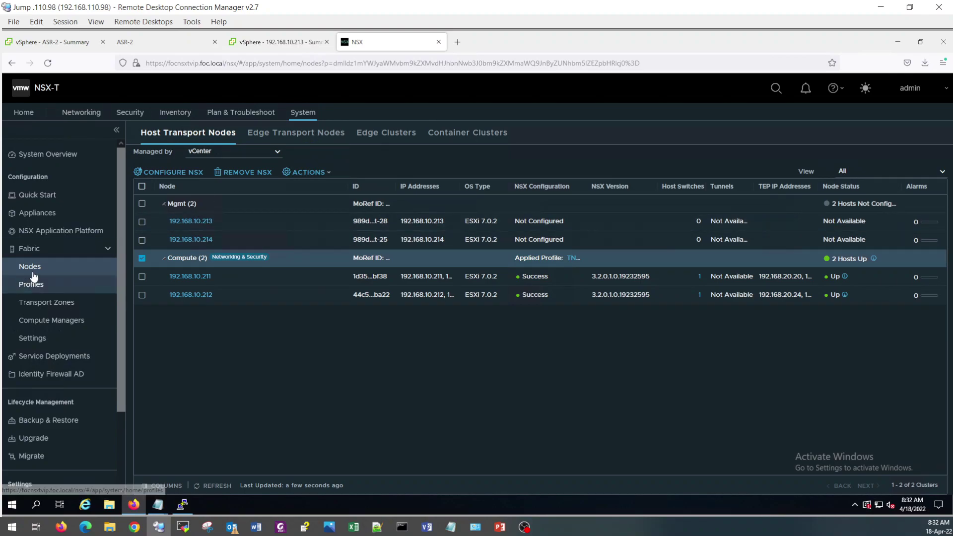
click(397, 133)
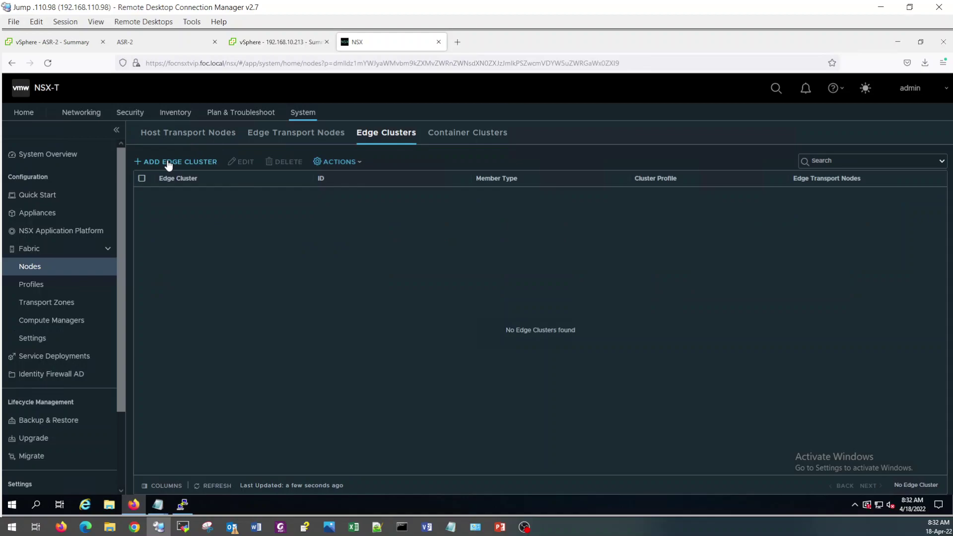
click(177, 162)
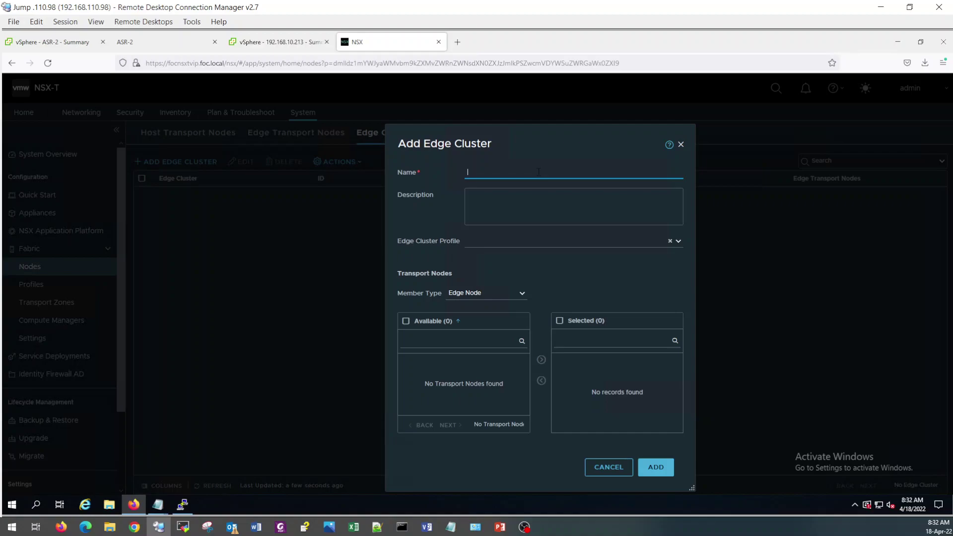
text(EdgeCluster)
click(678, 243)
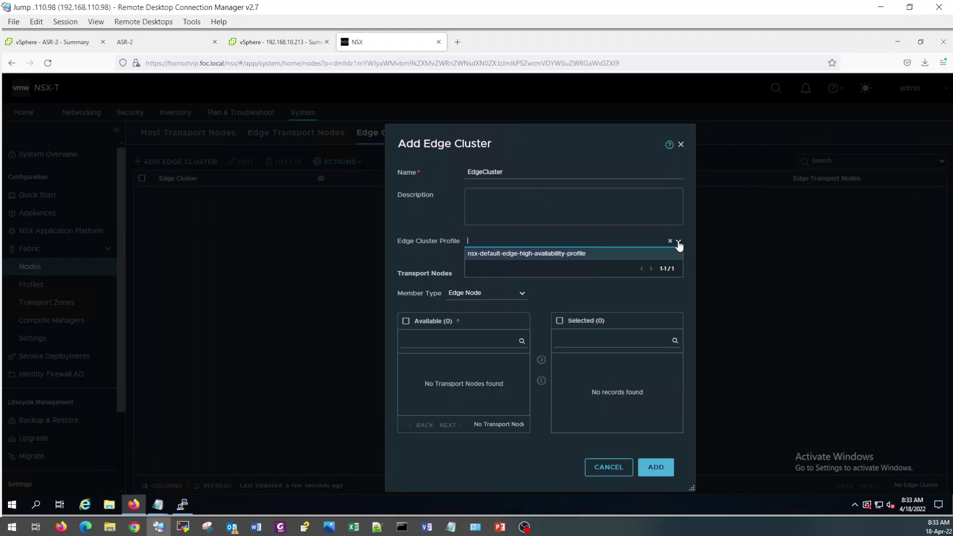
click(549, 253)
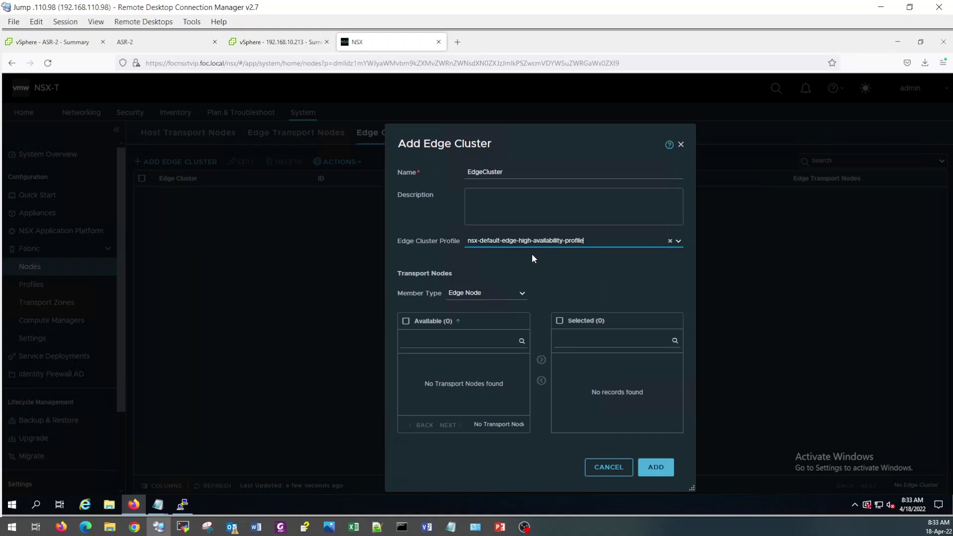
click(655, 467)
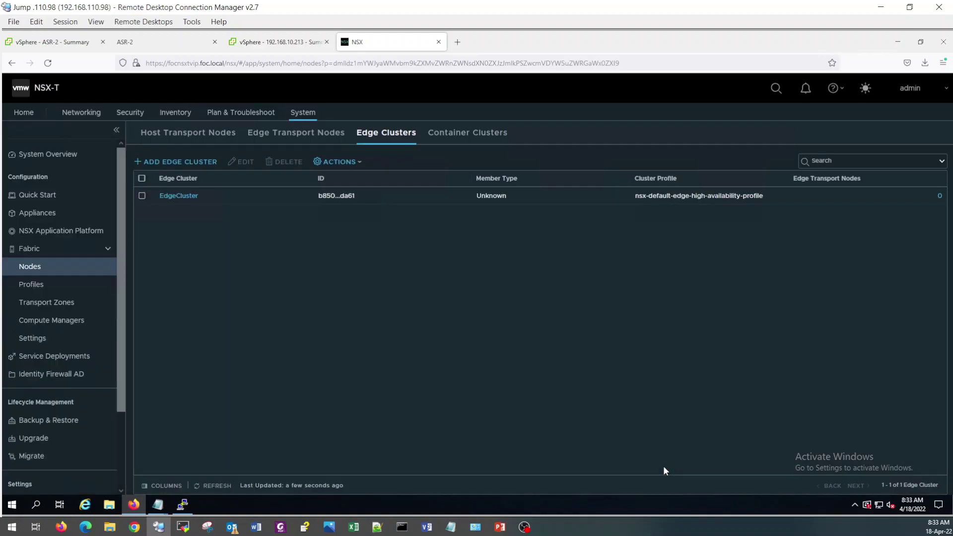
Step: Start the Add Edge Node wizard, checking the lab IP details sheet in Photos along the way
click(323, 133)
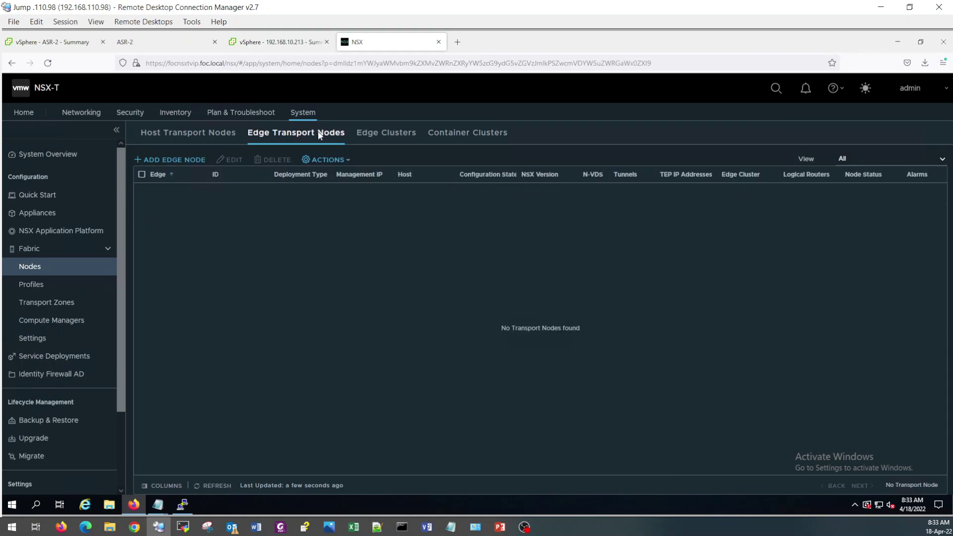
click(189, 161)
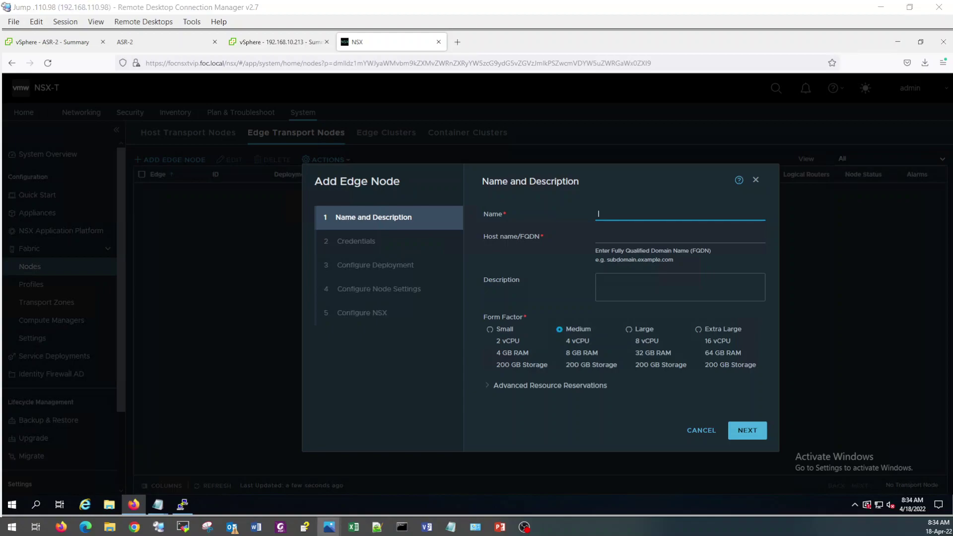
click(329, 527)
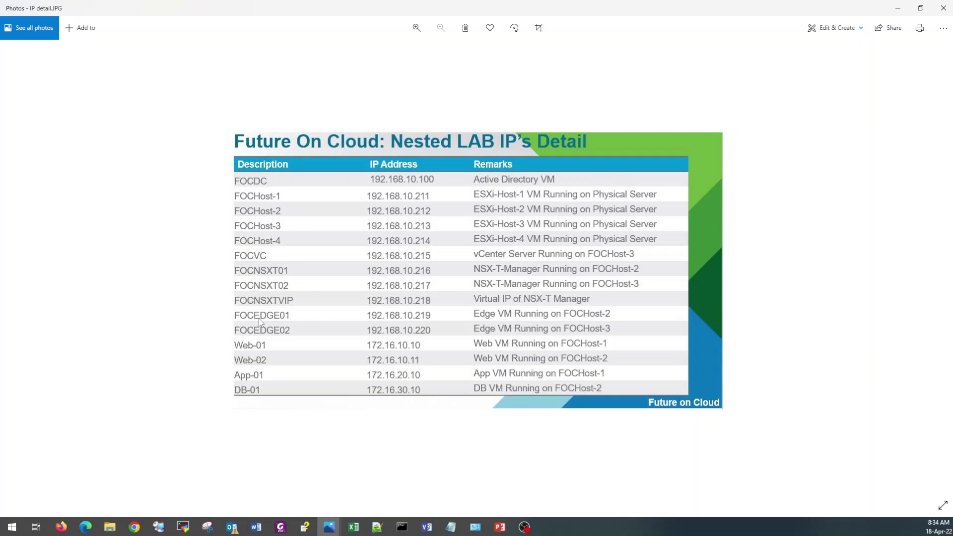
click(158, 526)
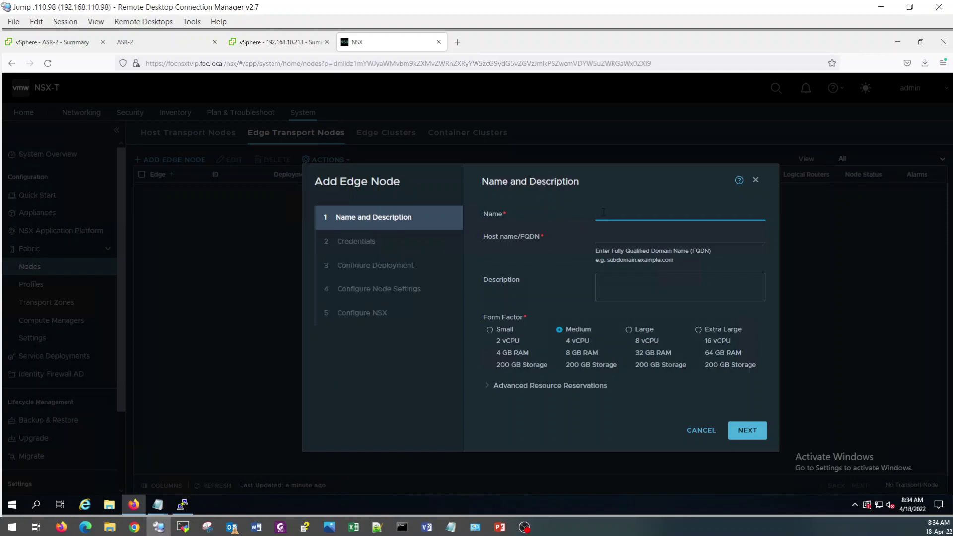
Step: Enter FOCEDGE01 as the new edge node's name
text(FOCEDGE01)
Step: Launch a Command Prompt via Run with cmd and move it beside the wizard
right_click(16, 506)
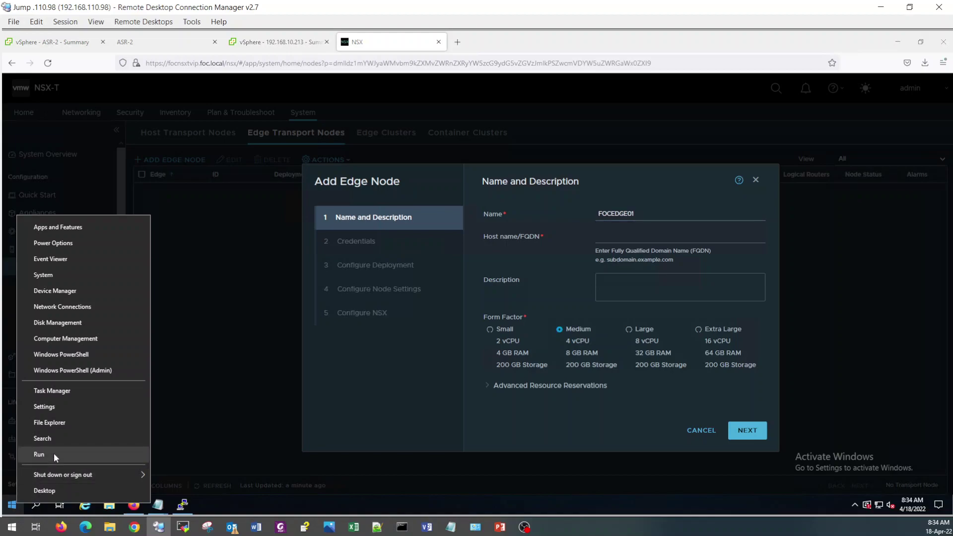
click(53, 453)
text(cmd)
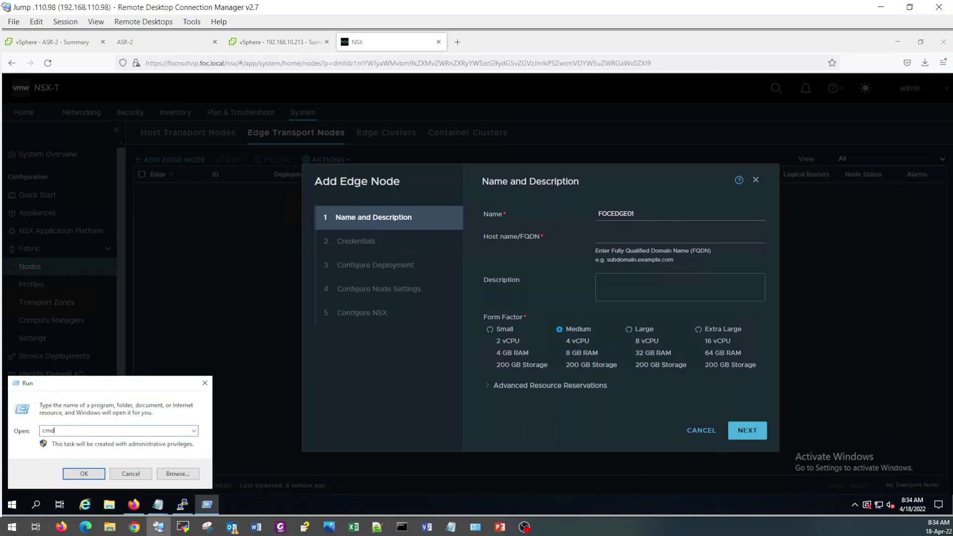
key(Return)
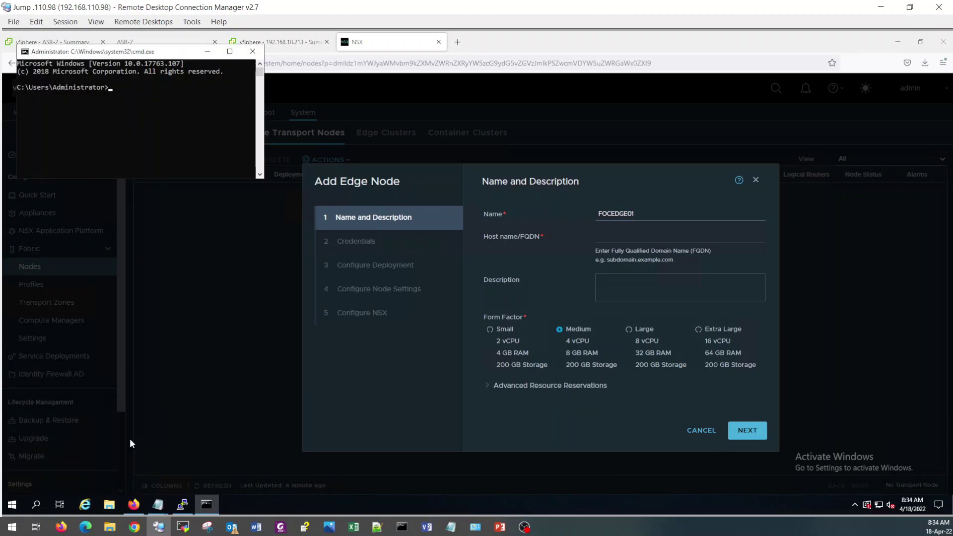
drag(158, 60, 286, 209)
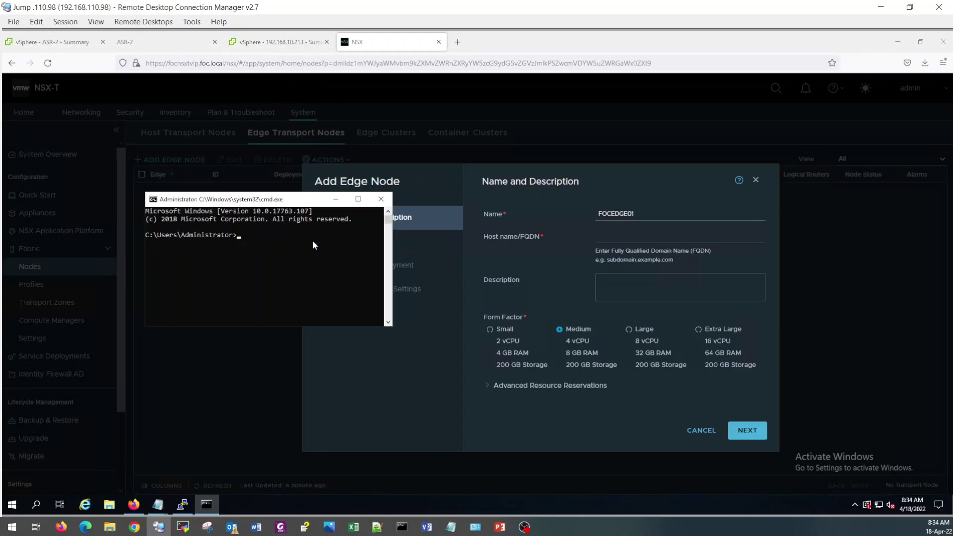
Step: Run nslookup focedge01.foc.local and select the 192.168.10.219 result
text(nslookup focedge01.foc.local)
key(Return)
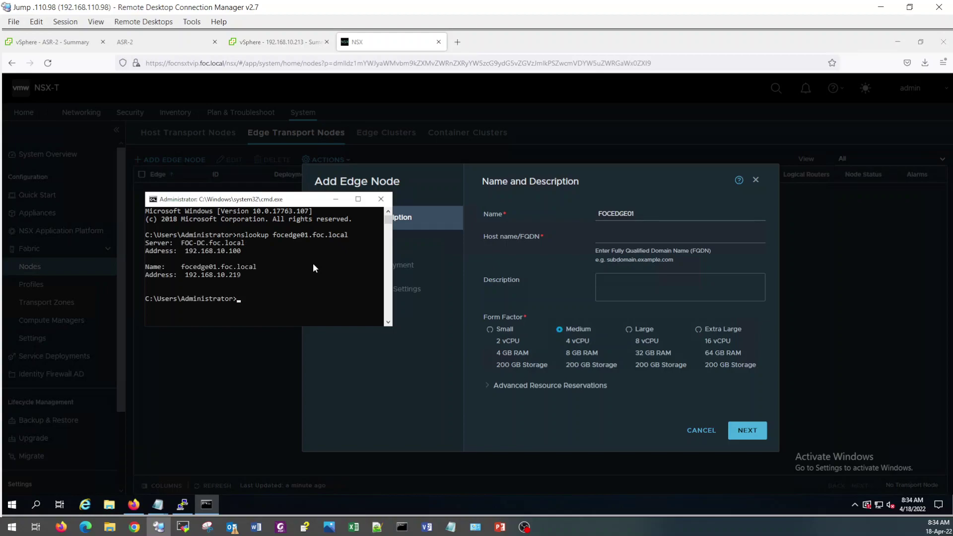
click(182, 266)
mouse_move(202, 270)
mouse_down()
mouse_move(263, 269)
mouse_move(185, 274)
mouse_up()
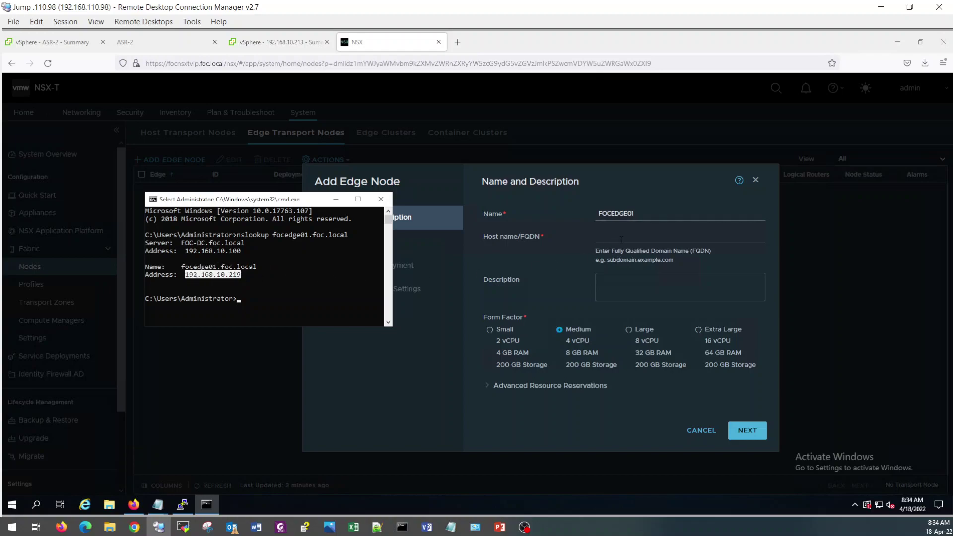
Step: Enter host name focedge01.foc.local, correcting the mistyped domain
click(620, 240)
text(fo)
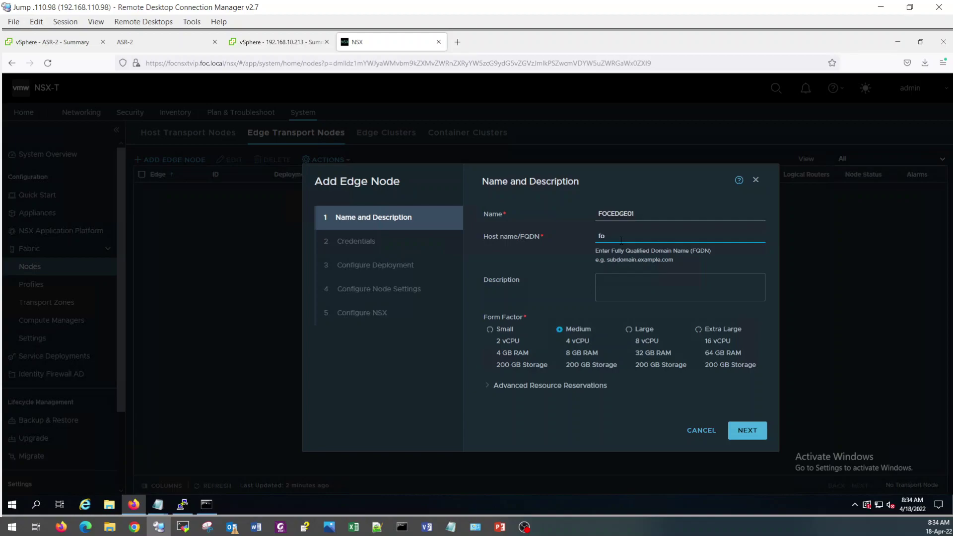
text(cedge01.dno)
key(BackSpace)
key(BackSpace)
key(BackSpace)
key(BackSpace)
text(.foc.local)
Step: Set Memory Reservation to 0 under Advanced Resource Reservations and advance to Credentials
click(494, 386)
scroll(606, 363, down, 2)
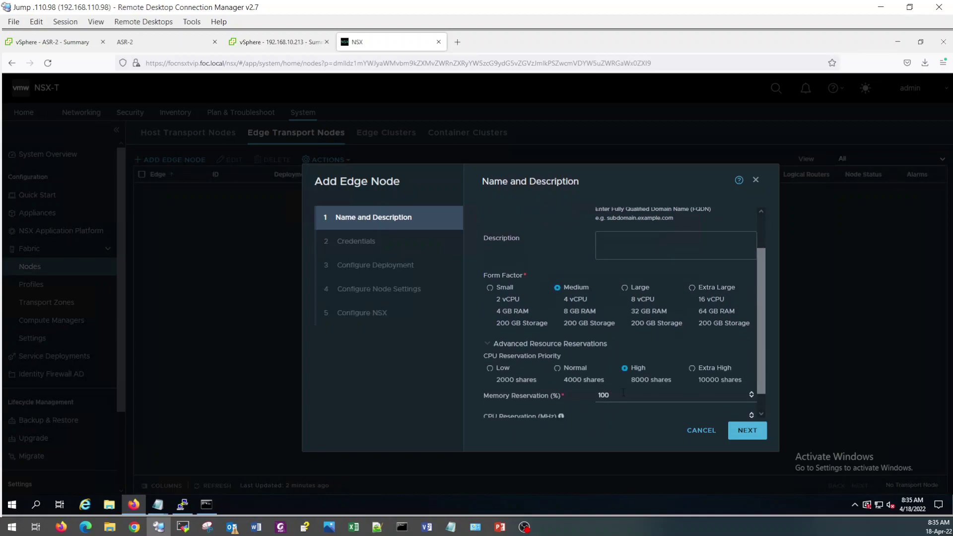
double_click(622, 396)
text(0)
drag(764, 275, 758, 237)
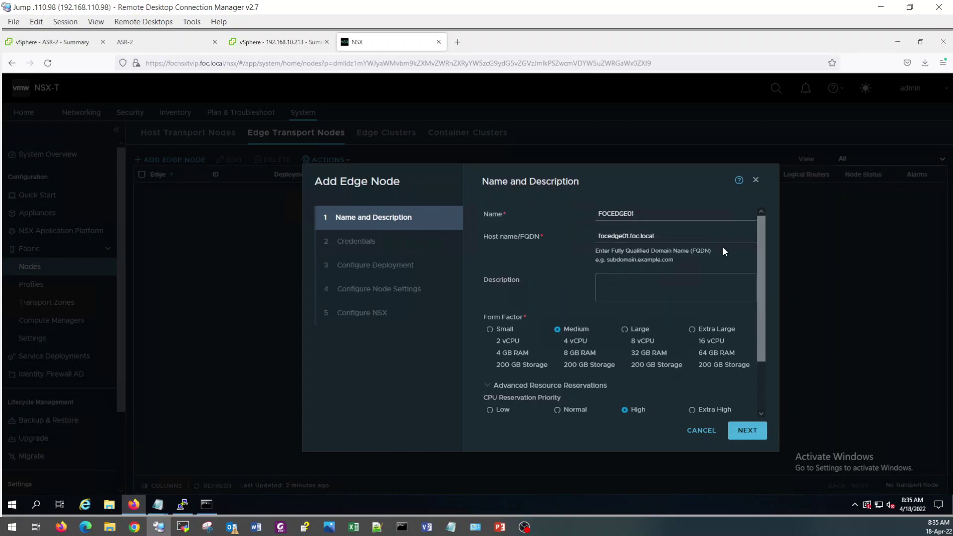
click(750, 432)
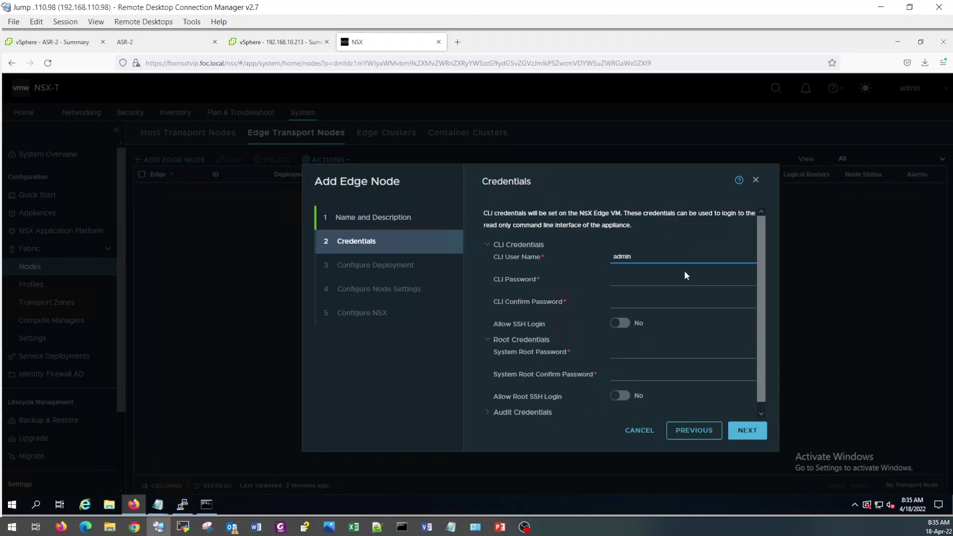
Step: Copy the stored password from the info notes in Notepad
click(158, 505)
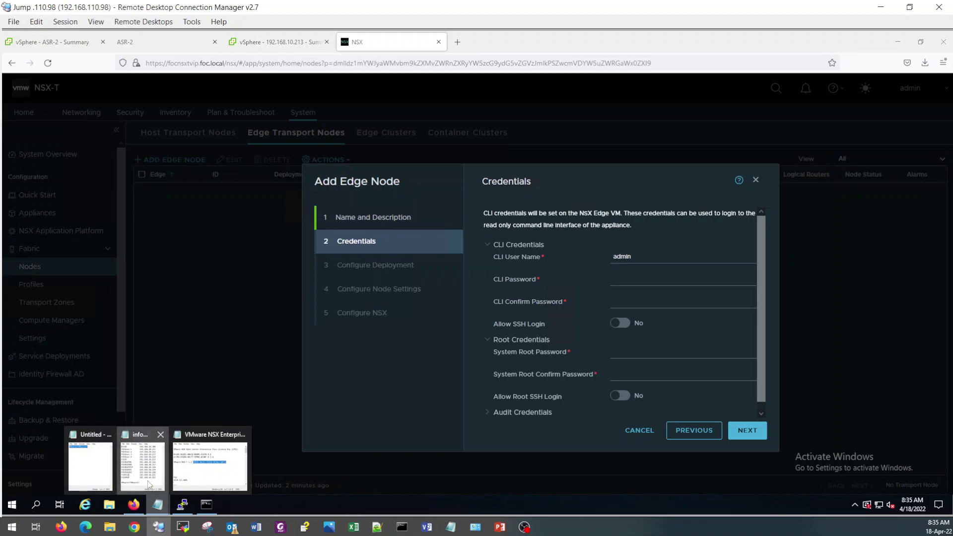
click(149, 482)
click(568, 308)
key(shift+Home)
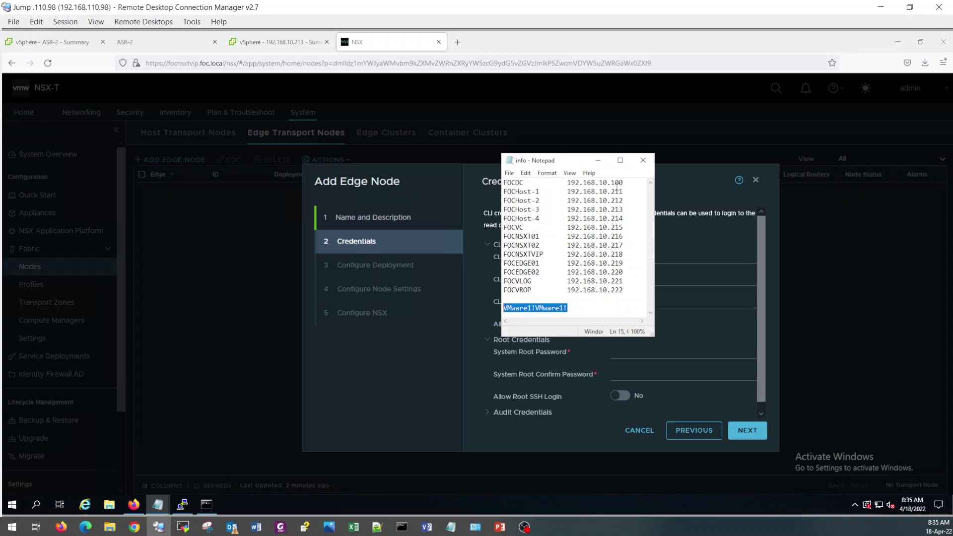
click(598, 160)
Step: Paste the password into CLI Password and its confirmation, and allow SSH login
click(630, 276)
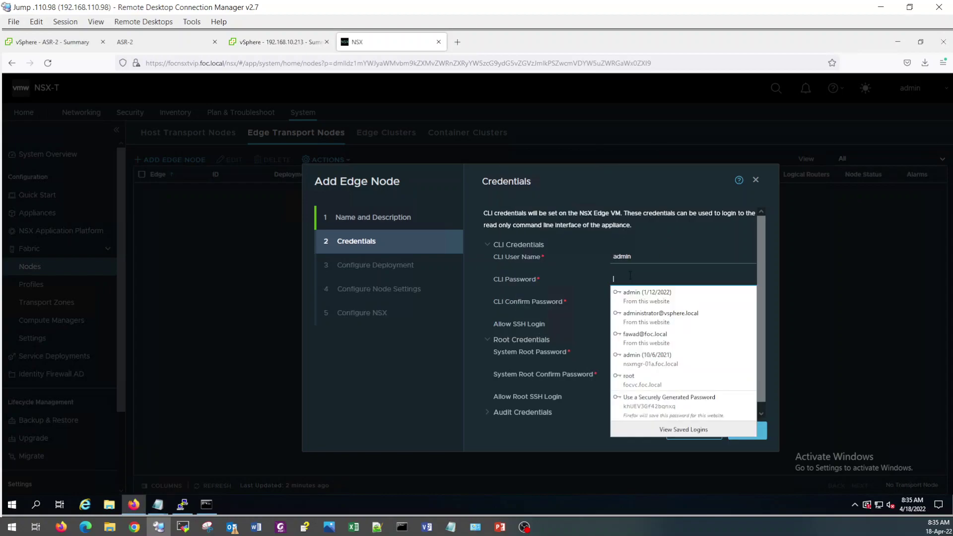
key(ctrl+v)
click(642, 299)
key(ctrl+v)
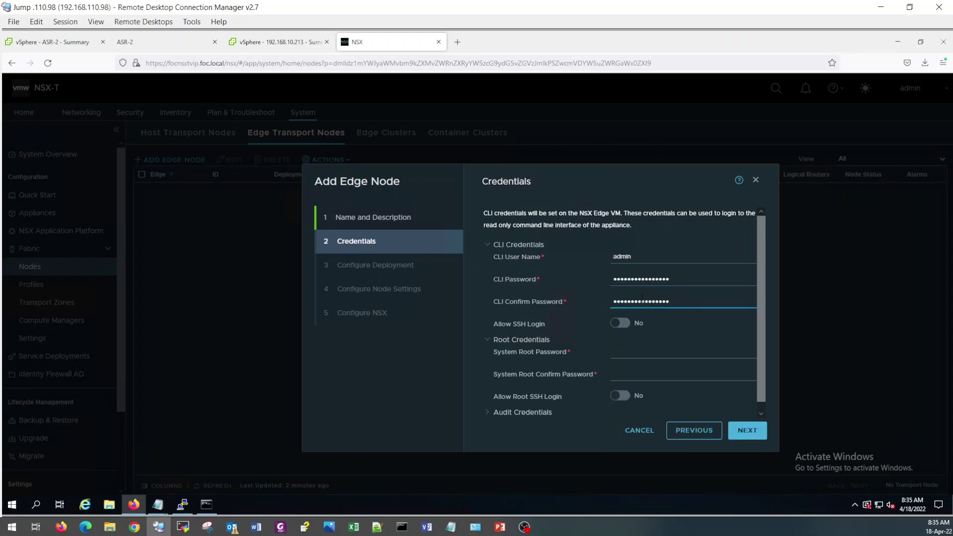
click(621, 323)
Step: Paste the password into System Root Password and its confirmation, and allow root SSH login
click(634, 350)
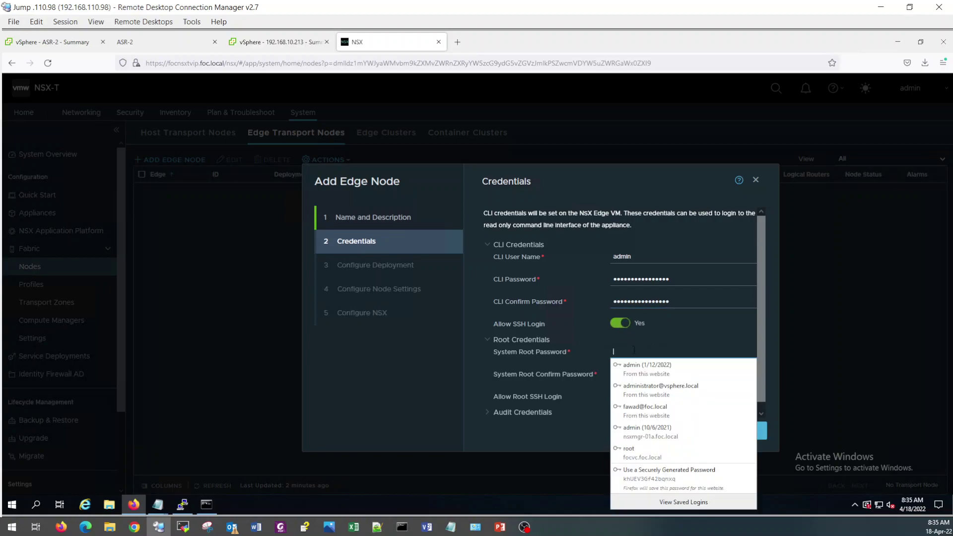
key(ctrl+v)
click(642, 373)
key(ctrl+v)
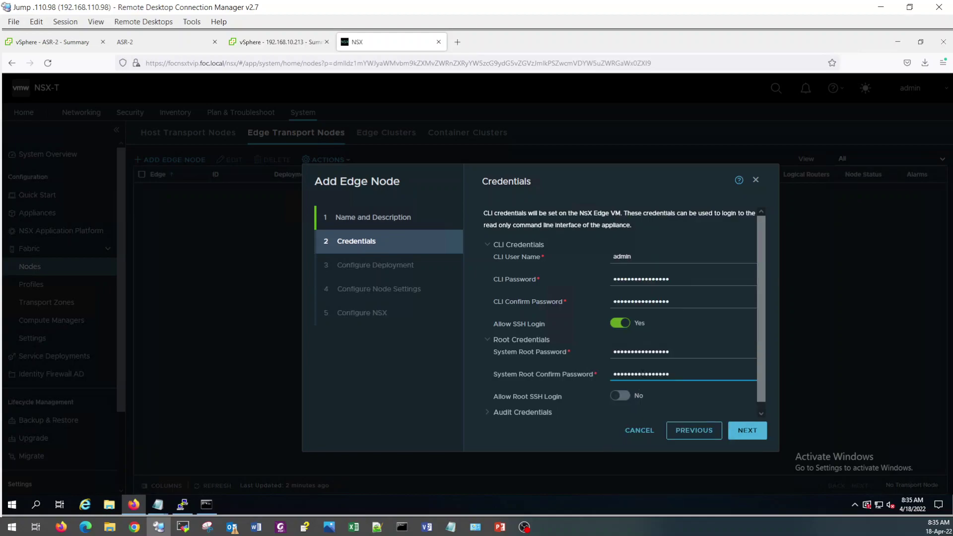
click(620, 388)
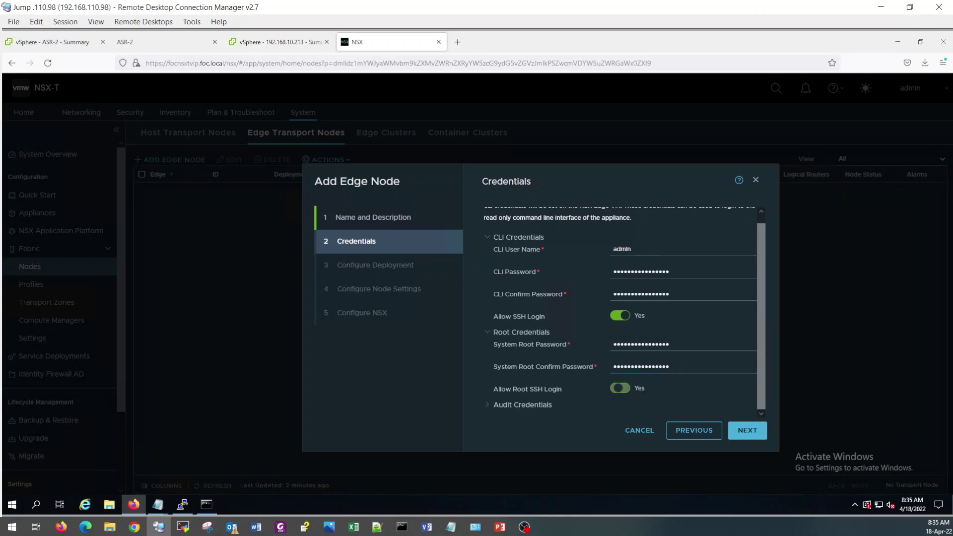
Step: Set the audit user name to audit and paste the audit password and confirmation
click(503, 403)
scroll(638, 354, down, 2)
click(637, 359)
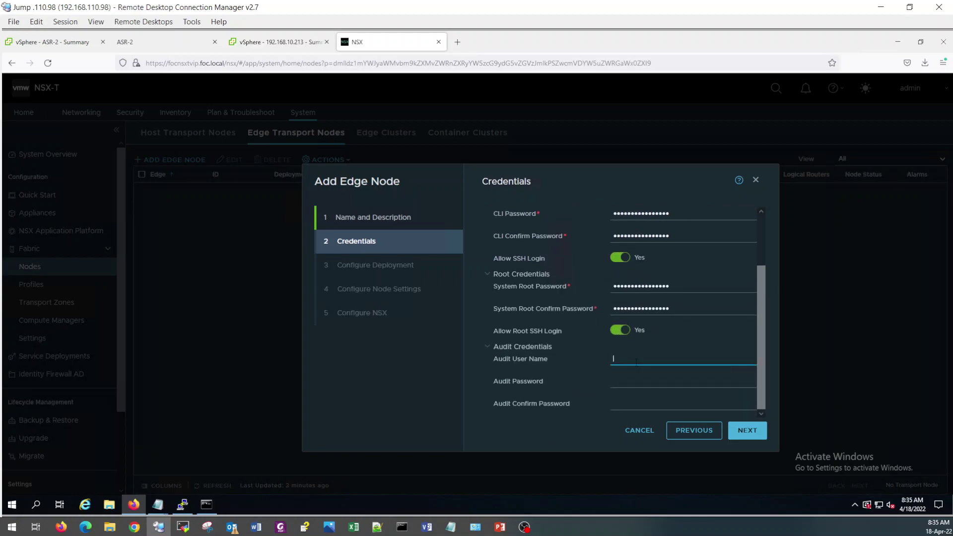
text(ad)
text(dit)
key(Tab)
key(ctrl+v)
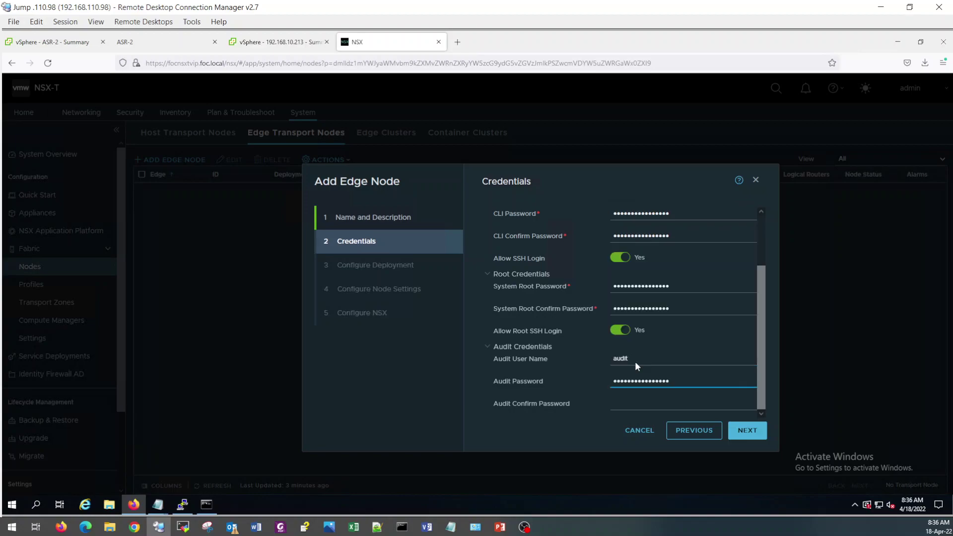
key(Tab)
key(ctrl+v)
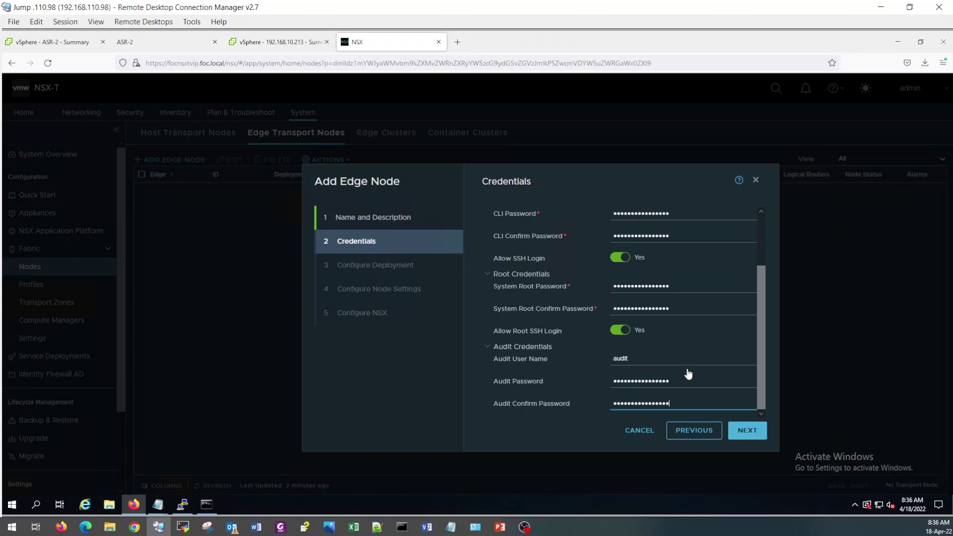
Step: On the deployment step, choose compute manager vCenter, cluster Mgmt, host 192.168.10.213 and datastore H3DS1
click(753, 431)
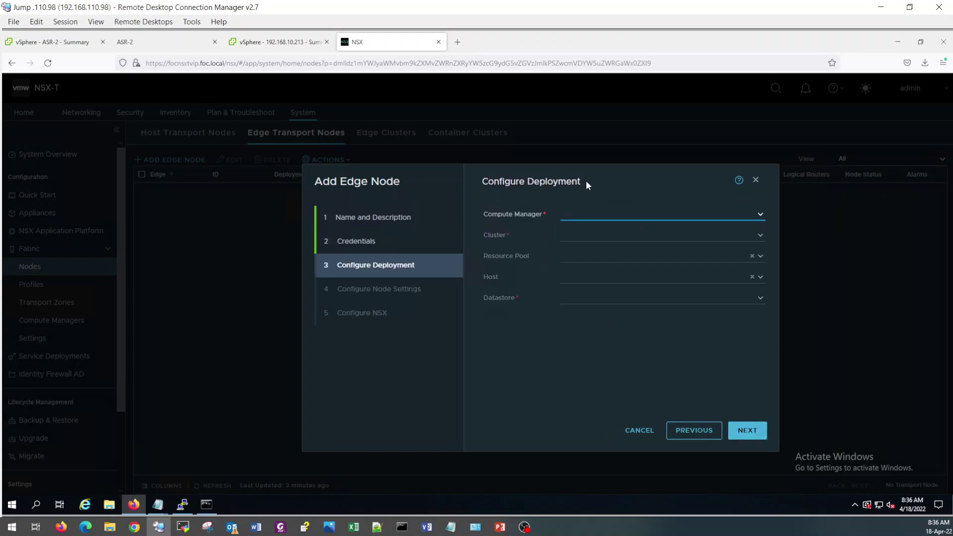
click(762, 217)
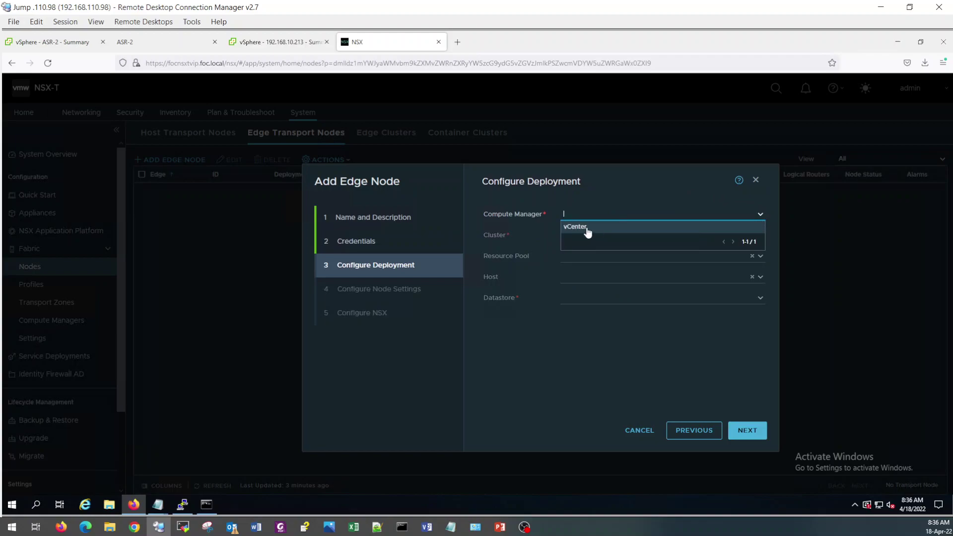
click(587, 230)
click(760, 236)
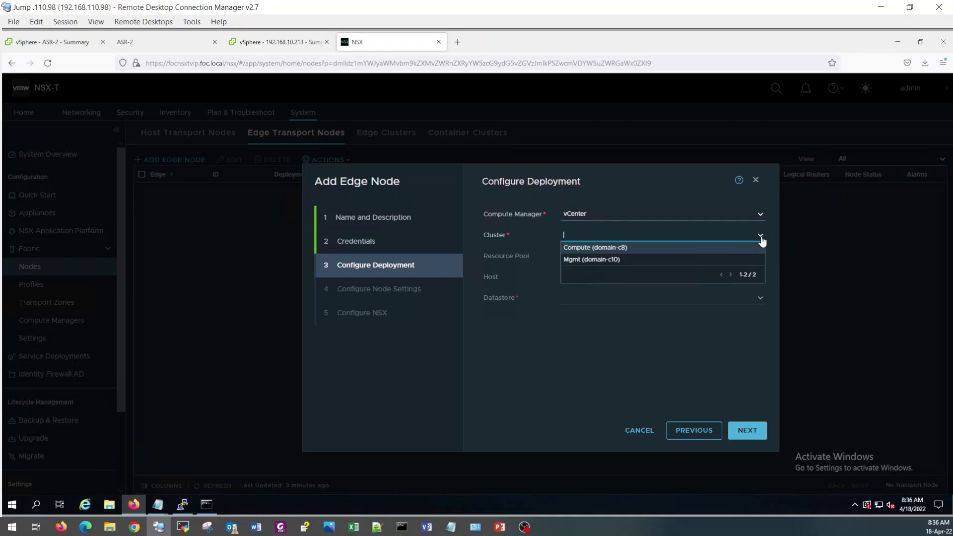
click(596, 260)
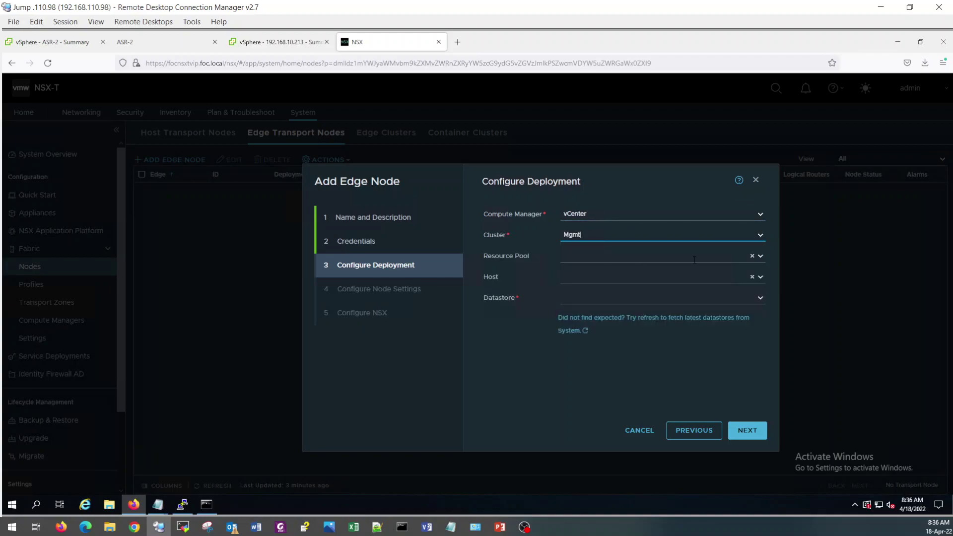
click(761, 279)
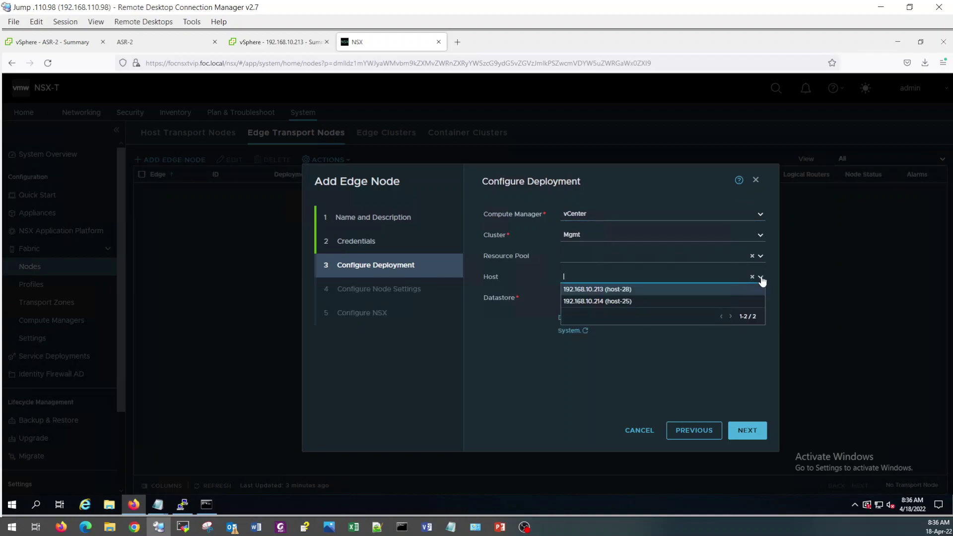
click(613, 293)
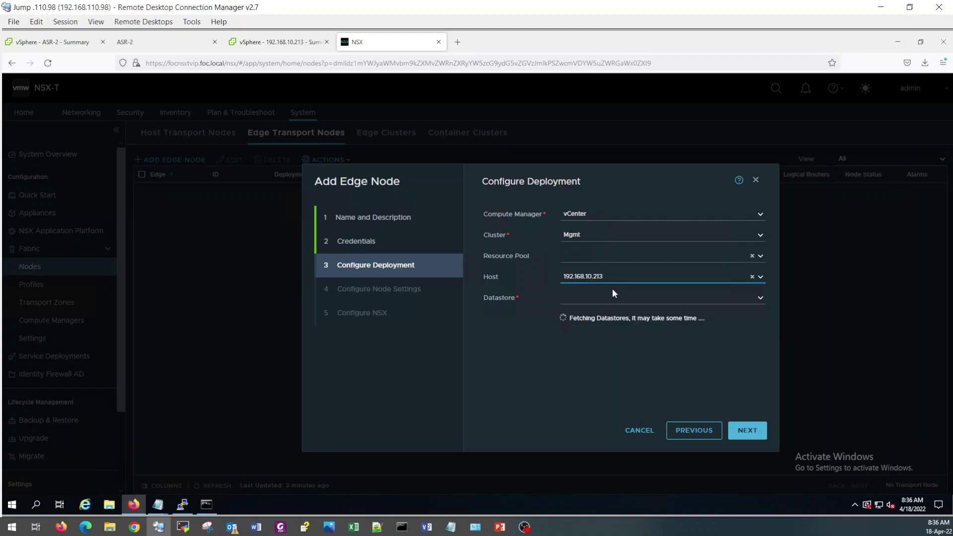
click(761, 300)
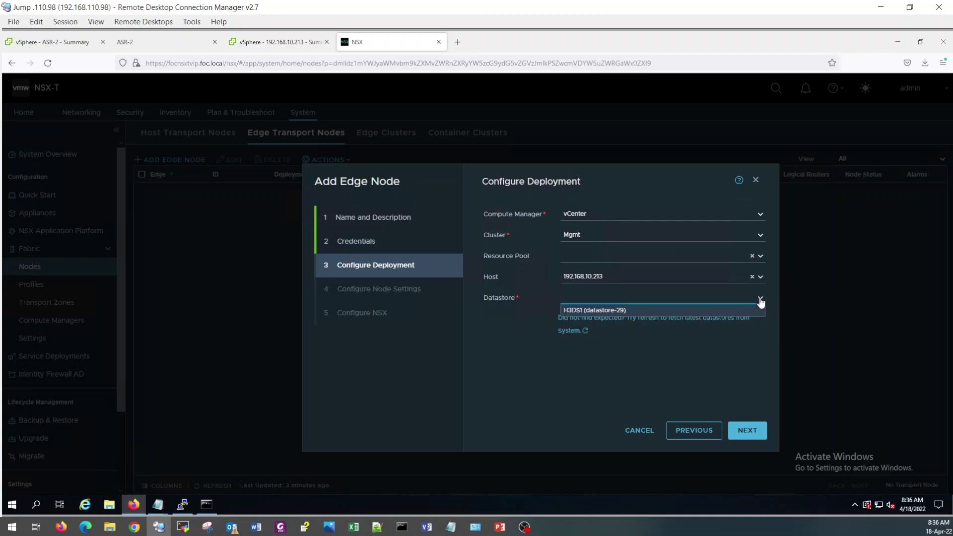
click(633, 311)
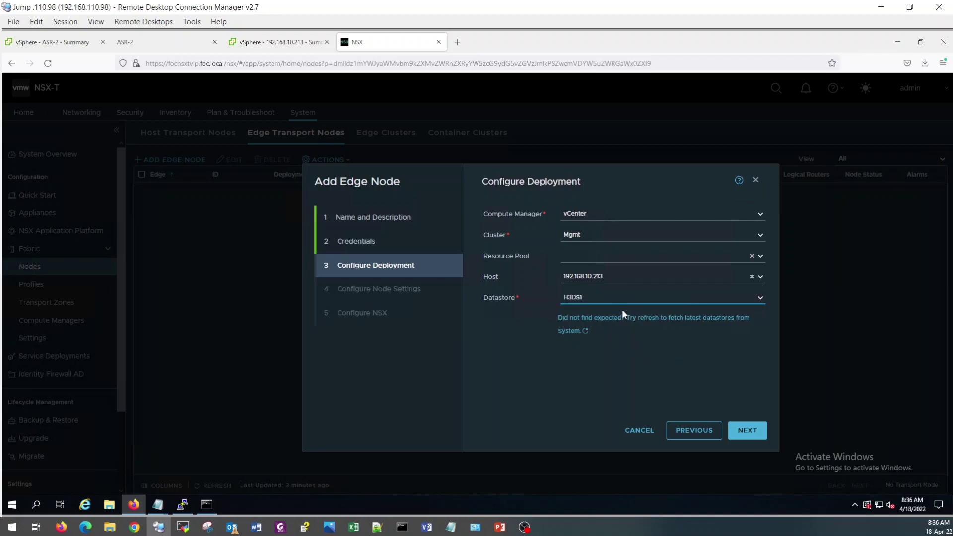
click(249, 42)
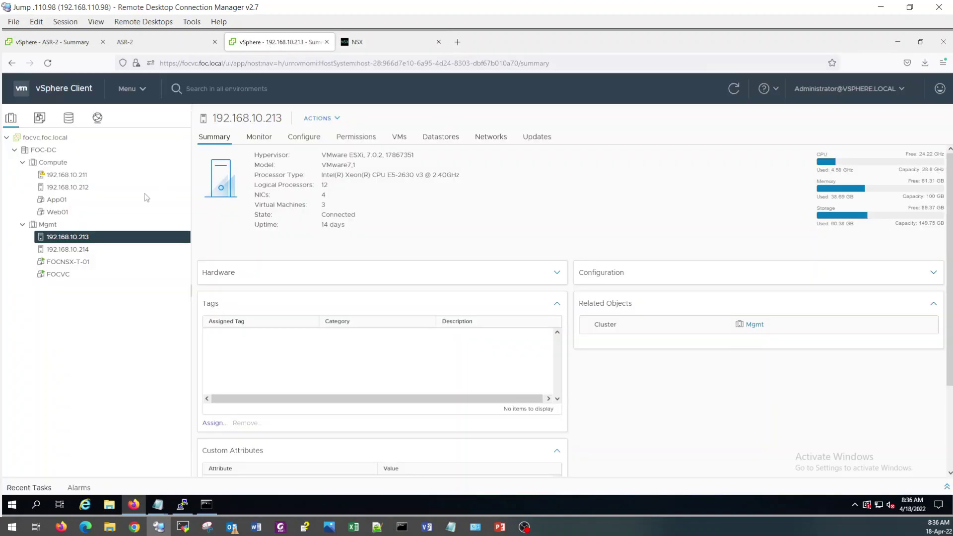
click(440, 137)
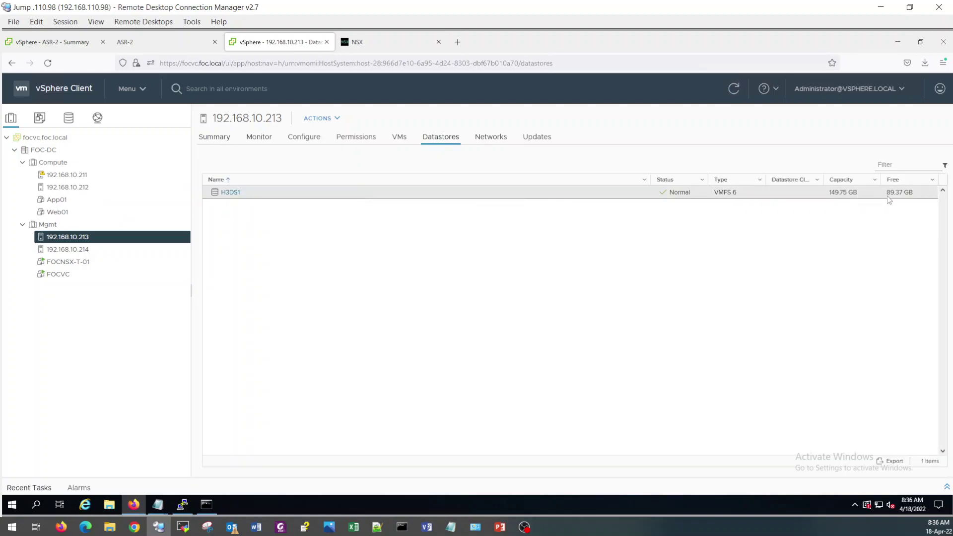
click(74, 249)
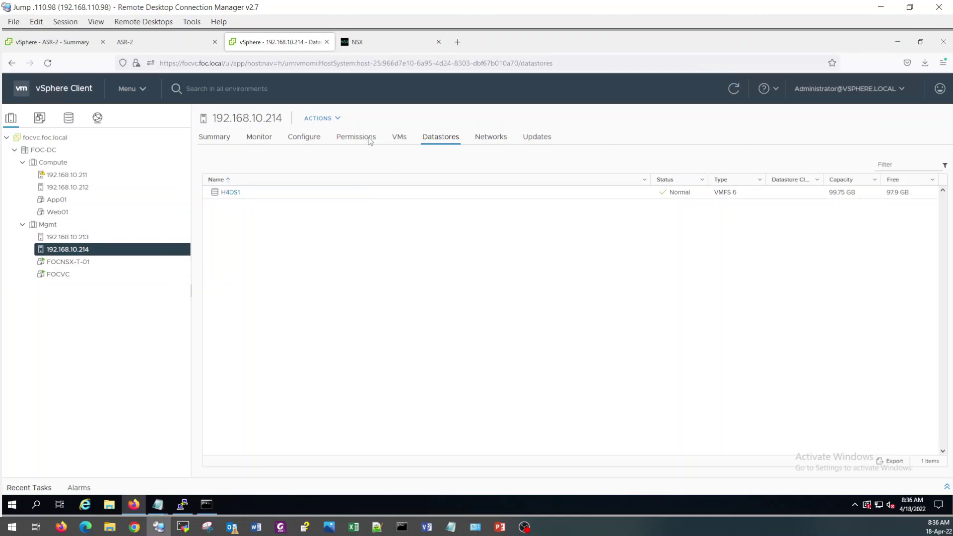
Step: Change the edge node's placement to host 192.168.10.214 and datastore H4DS1
click(373, 40)
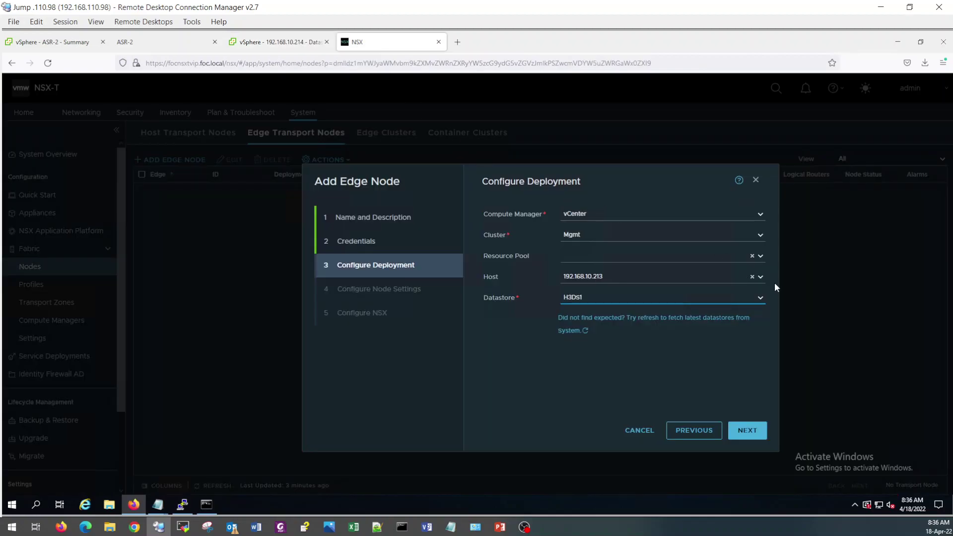
click(760, 276)
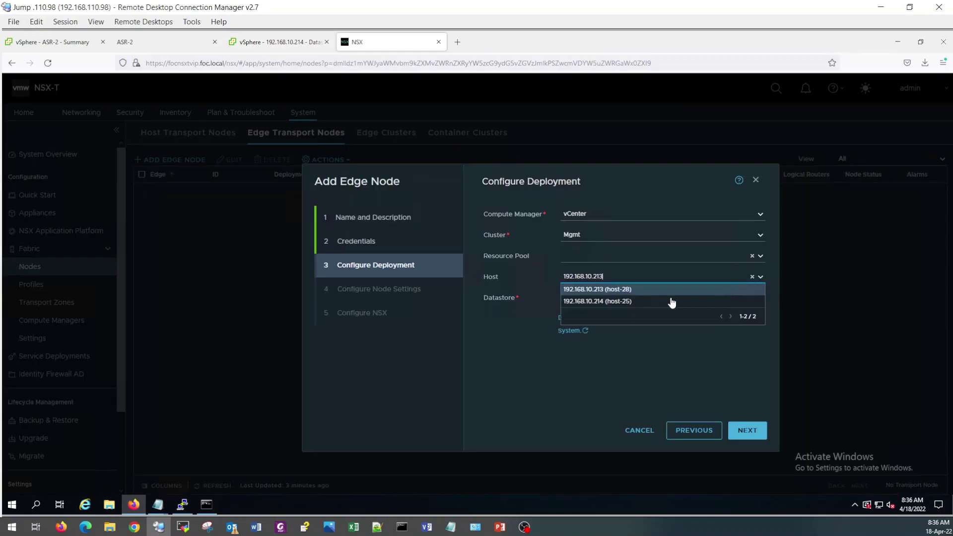
click(639, 301)
click(760, 297)
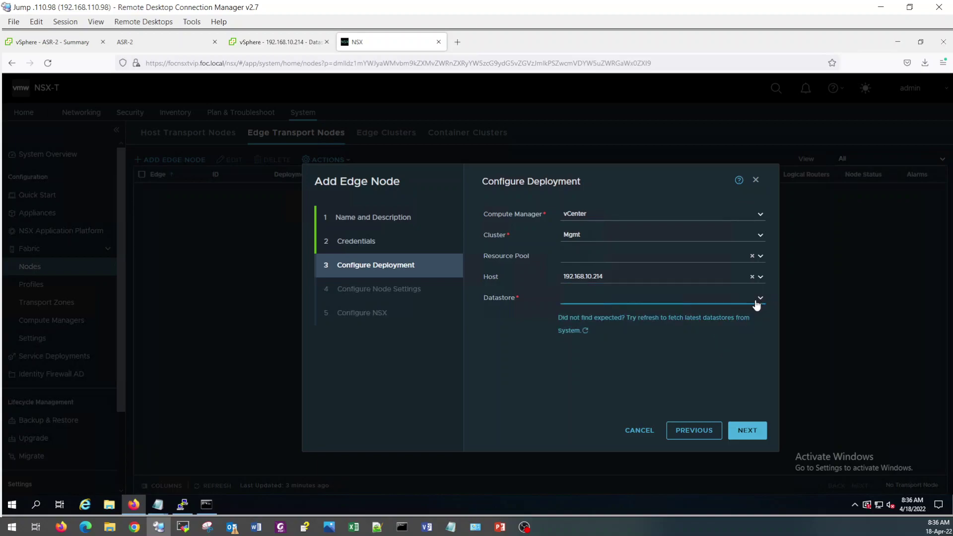
click(611, 311)
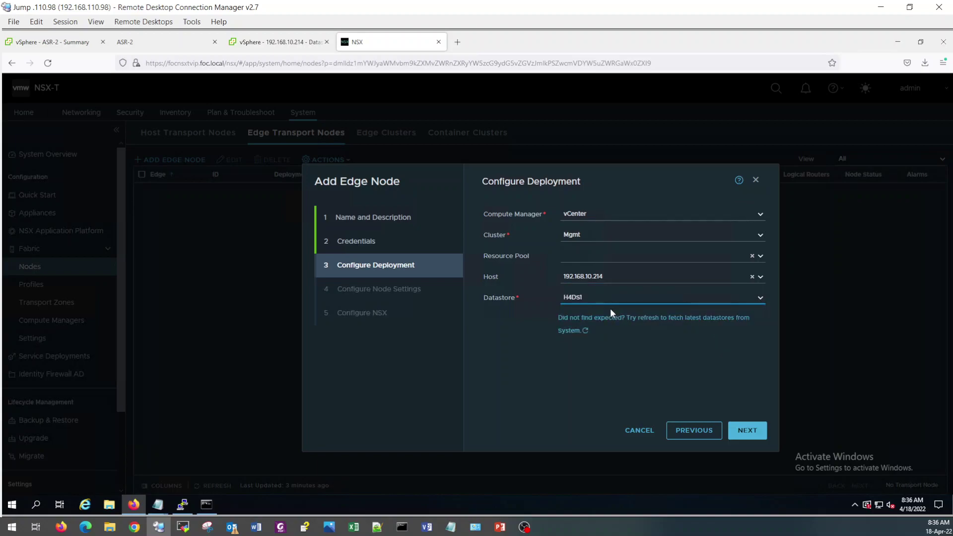
Step: Give the edge node static management IP 192.168.10.219/24 with default gateway 192.168.10.1
click(753, 432)
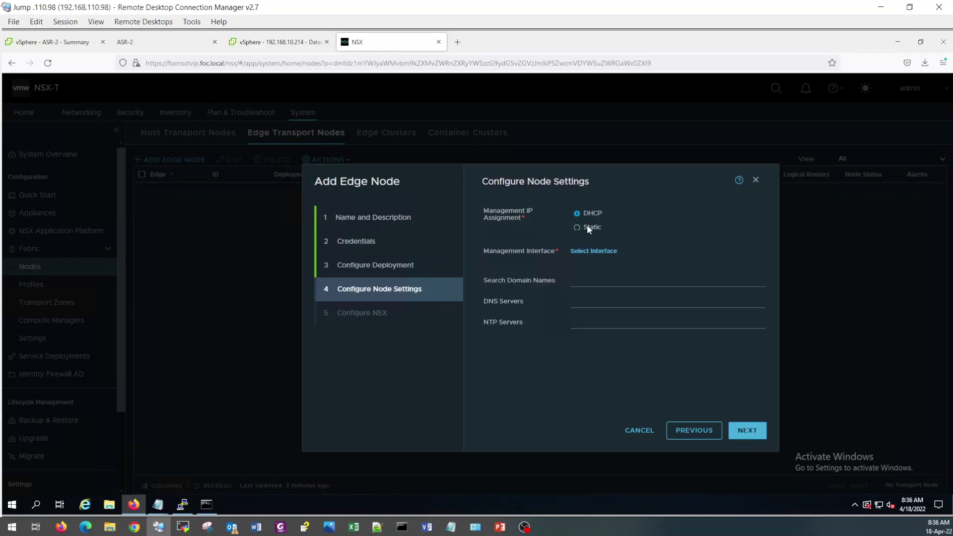
click(586, 228)
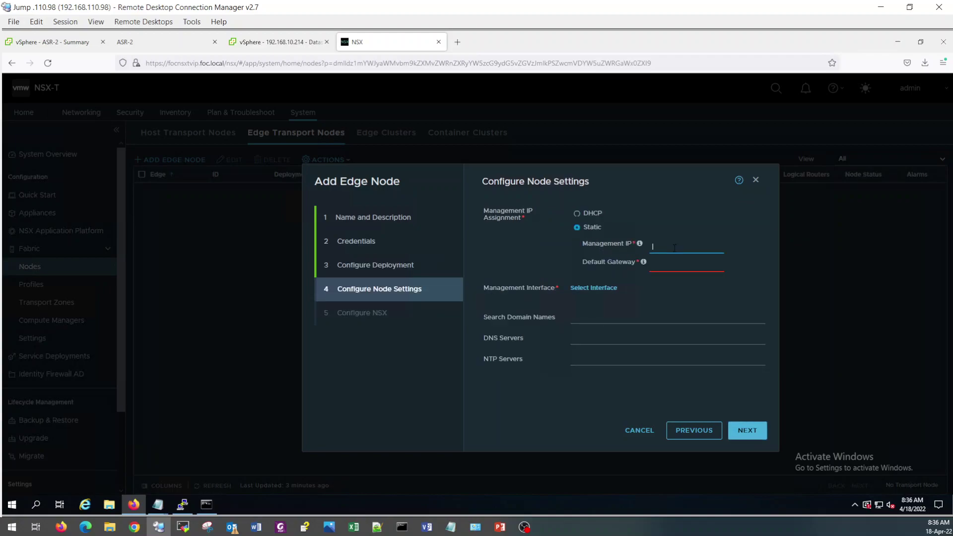
text(192.168.10.219/24)
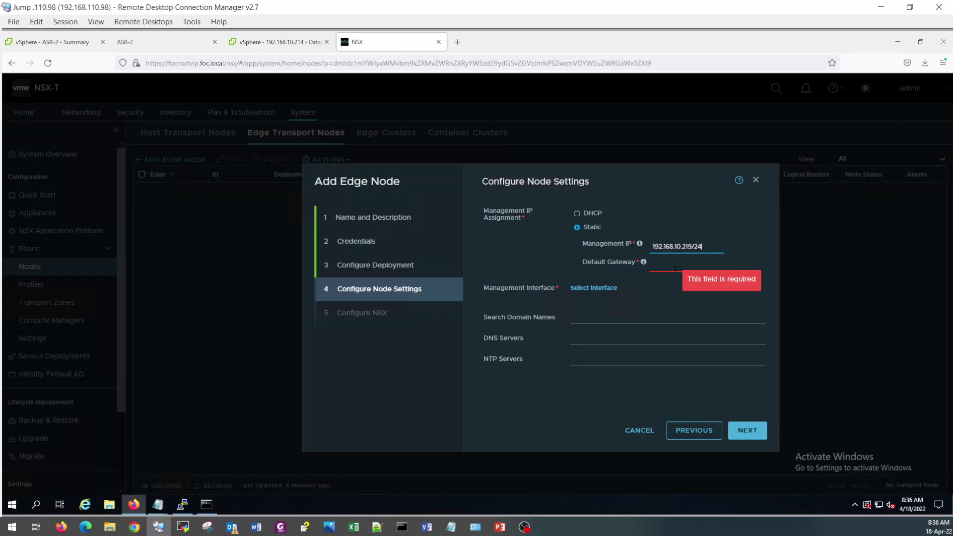
click(206, 504)
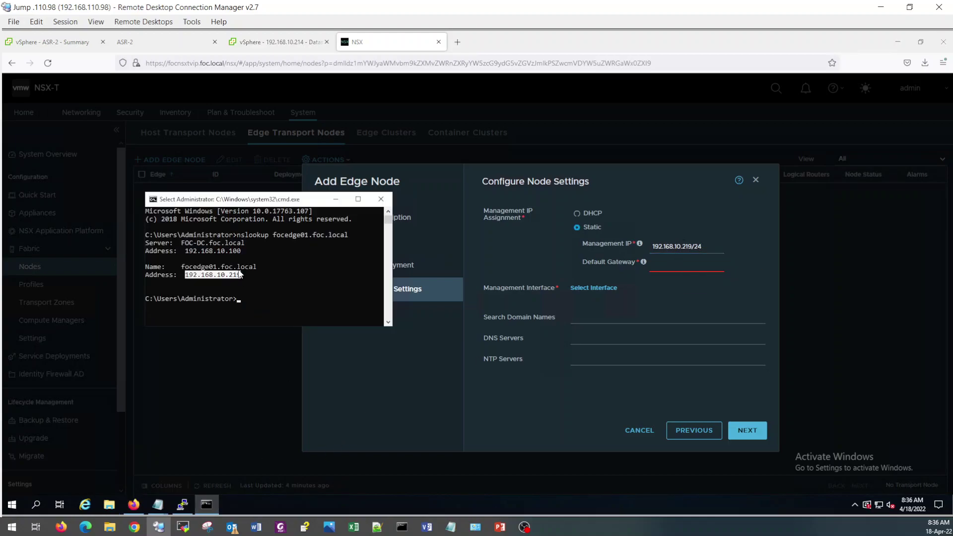
click(667, 267)
text(1)
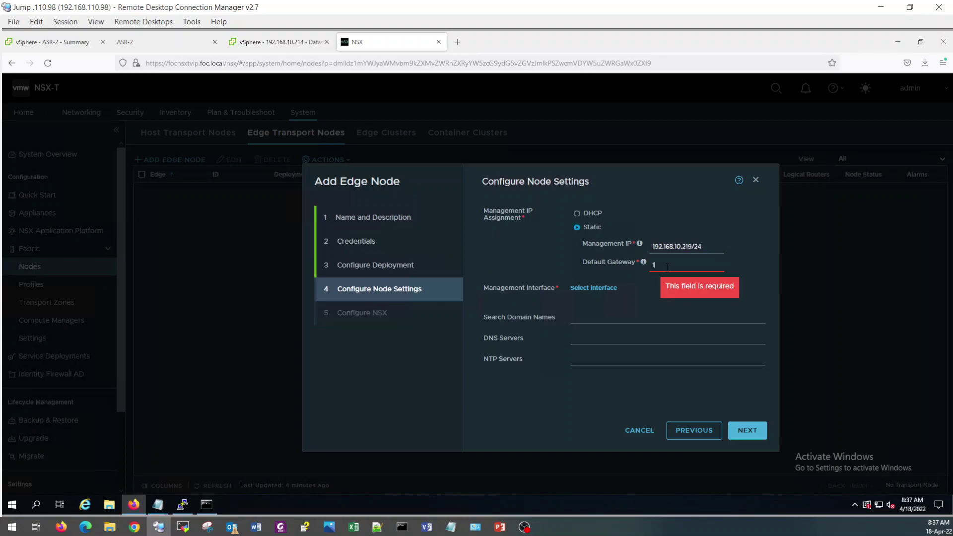
text(92.168.10.)
key(BackSpace)
text(1)
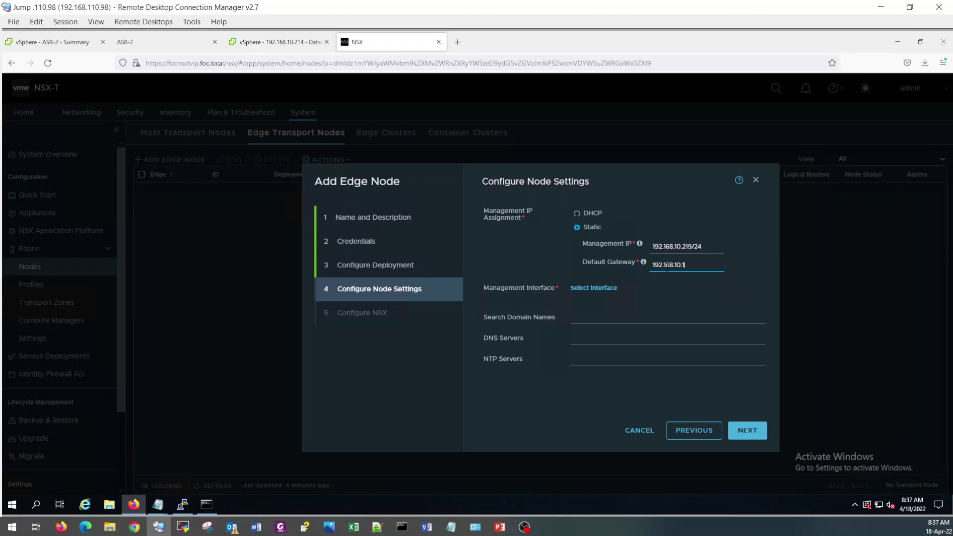
Step: On the ASR-2 router console, enter privileged mode and run 'show ip int brief' to confirm 192.168.10.1
click(144, 46)
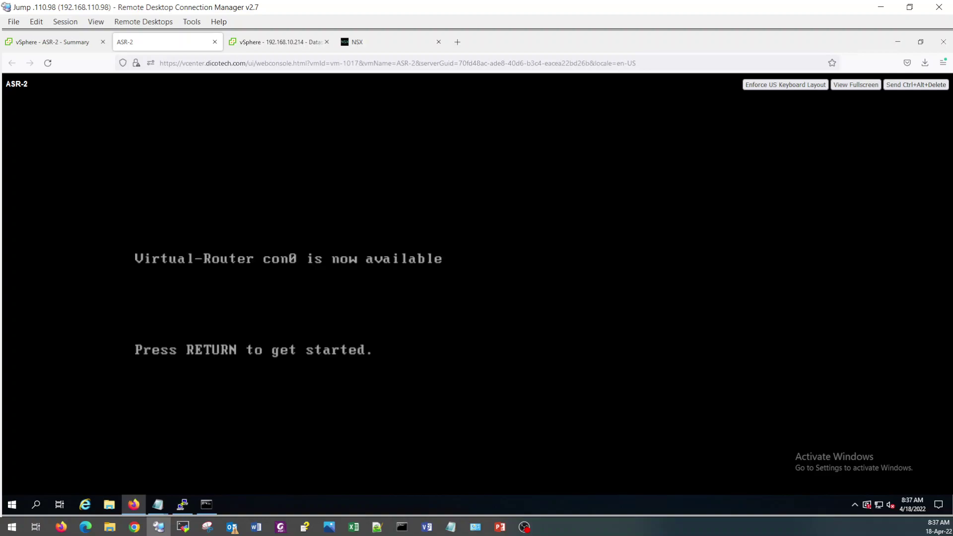
key(Return)
text(ena)
key(Return)
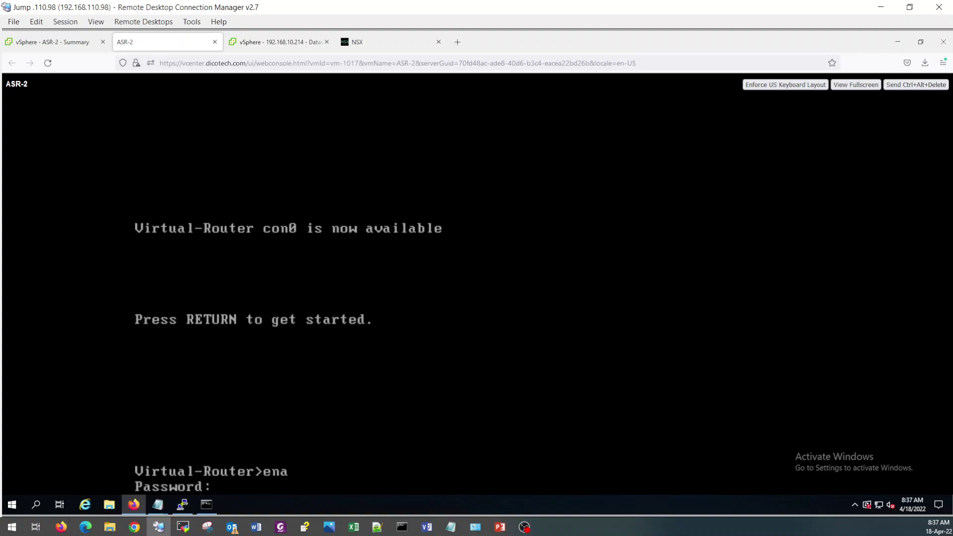
key(Return)
text(sh ipi nt)
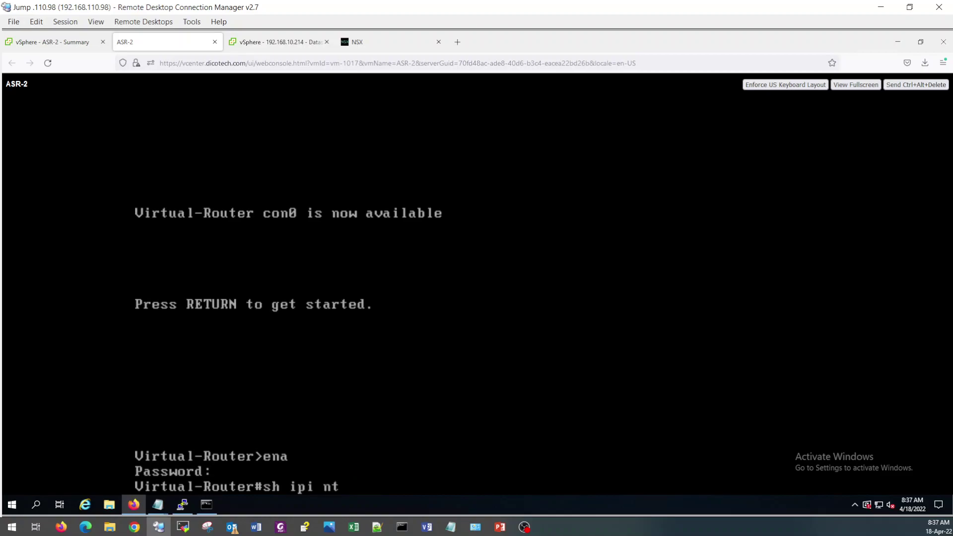
key(BackSpace)
key(BackSpace)
key(BackSpace)
key(BackSpace)
text(int brie)
key(Return)
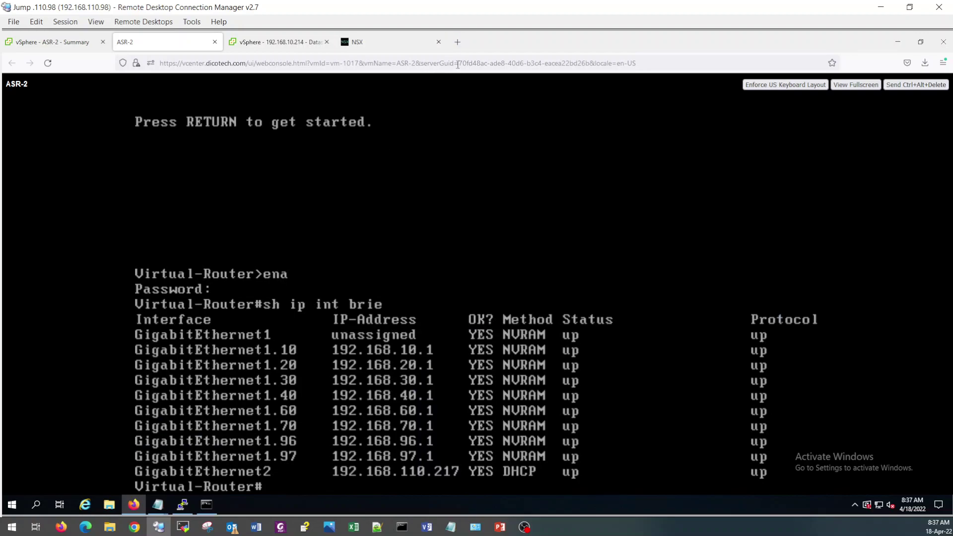
click(385, 42)
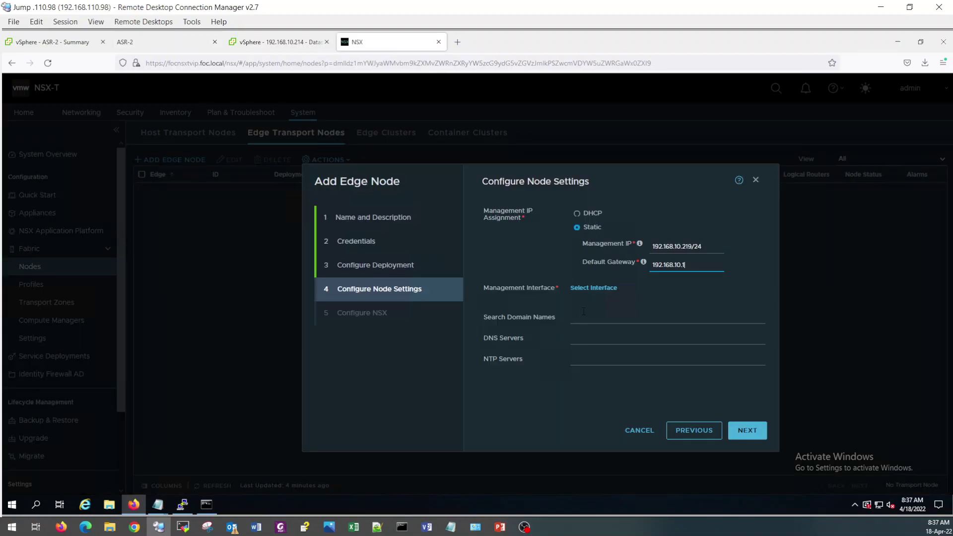
Step: Select Mgmt-10 as the edge node's management interface
click(591, 289)
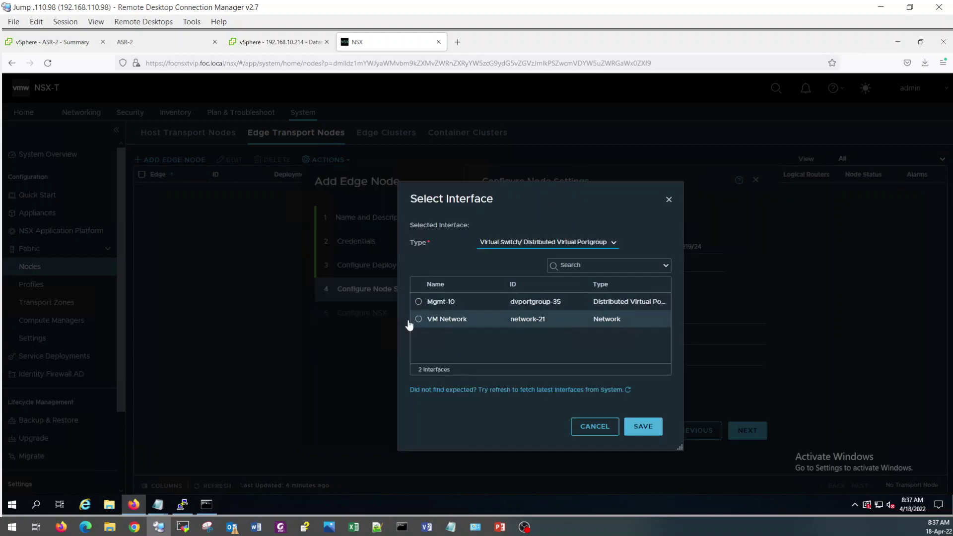
click(417, 302)
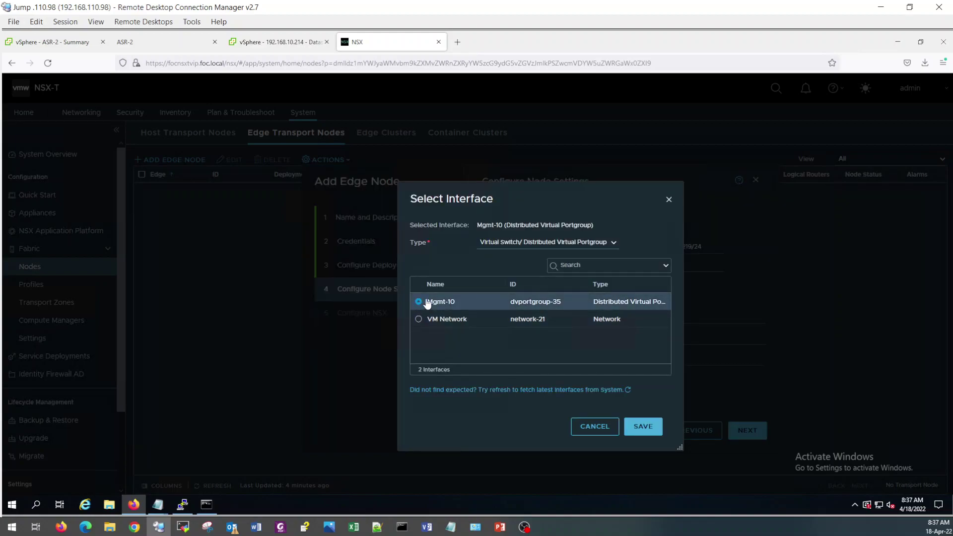
click(640, 425)
Step: Enter search domain foc.local with DNS and NTP servers both 192.168.10.100
click(596, 317)
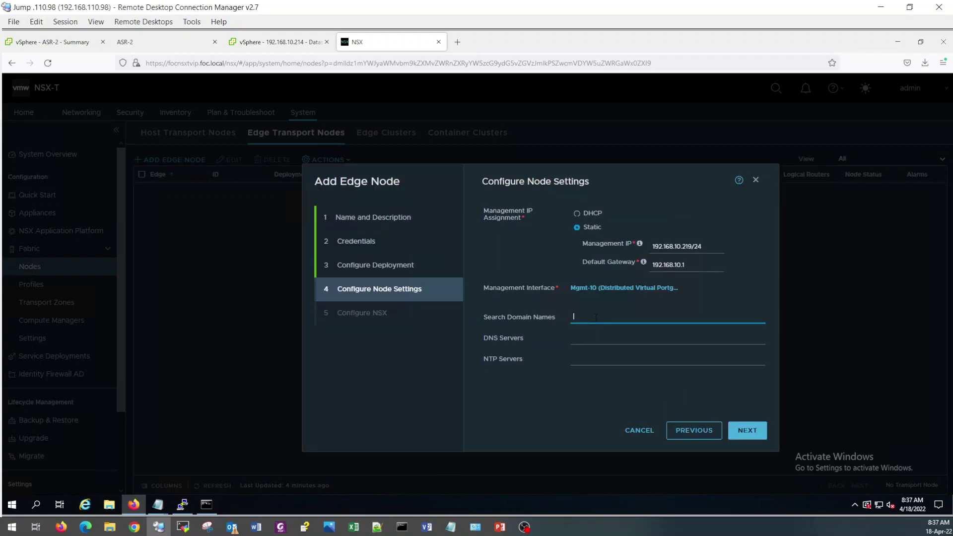
text(foc.local)
key(Tab)
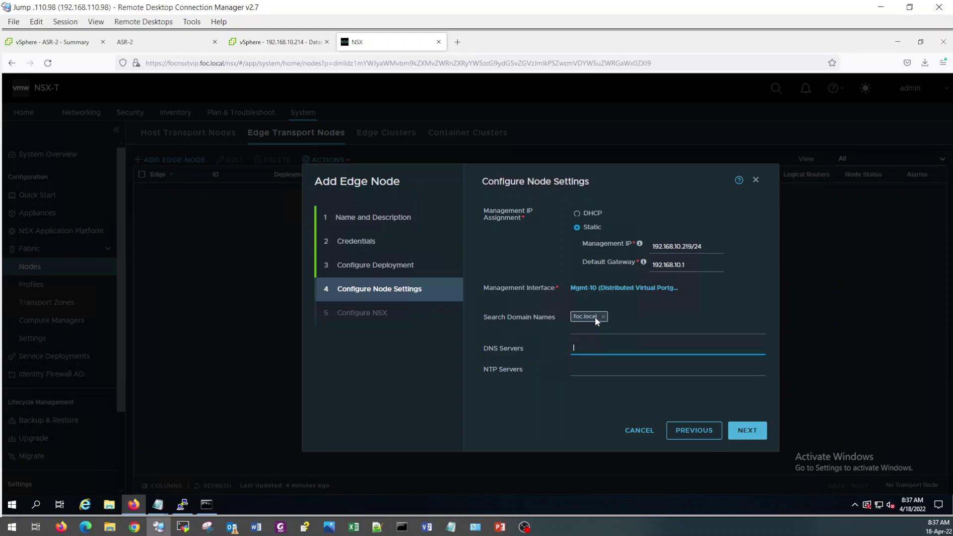
text(192.168.10.100)
key(Tab)
text(192)
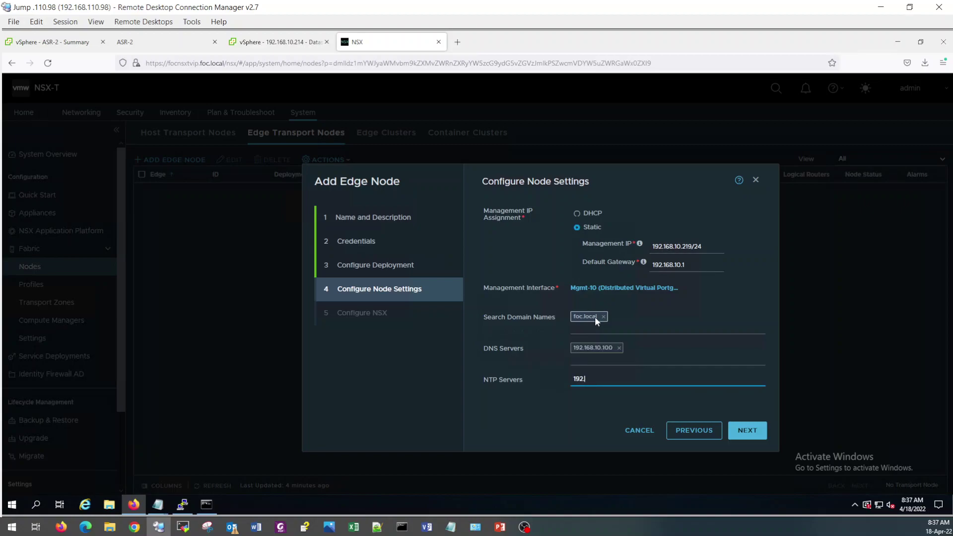
text(.168.10.100)
key(Tab)
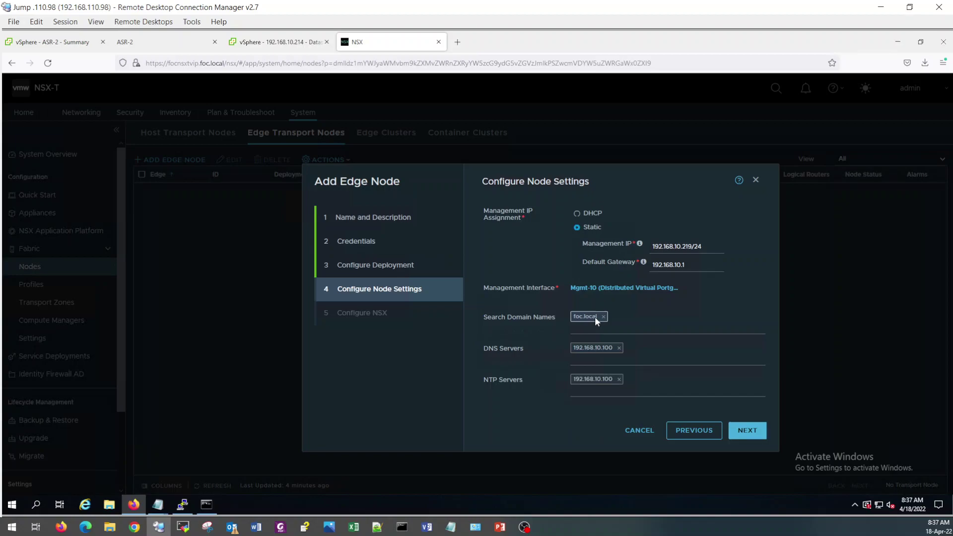
click(749, 428)
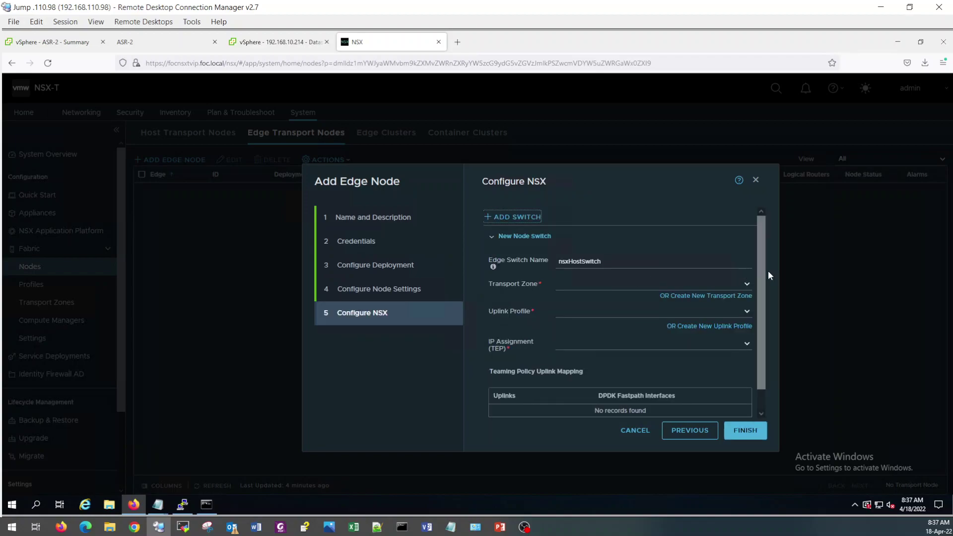
Step: Name the edge switch nvds, add transport zones TZ_Overlay and TZ_VLAN, and use Edge_Uplink_Profile
double_click(610, 261)
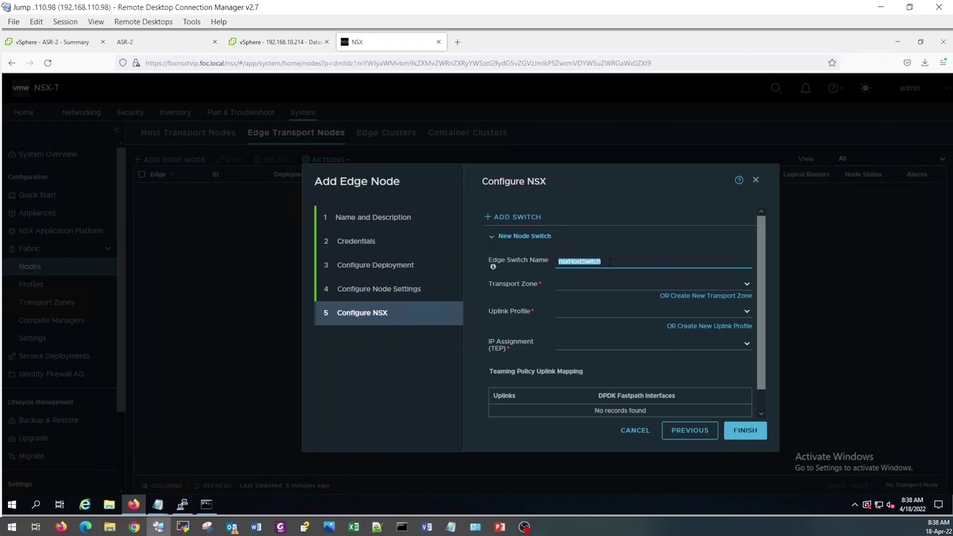
text(nvds)
click(753, 285)
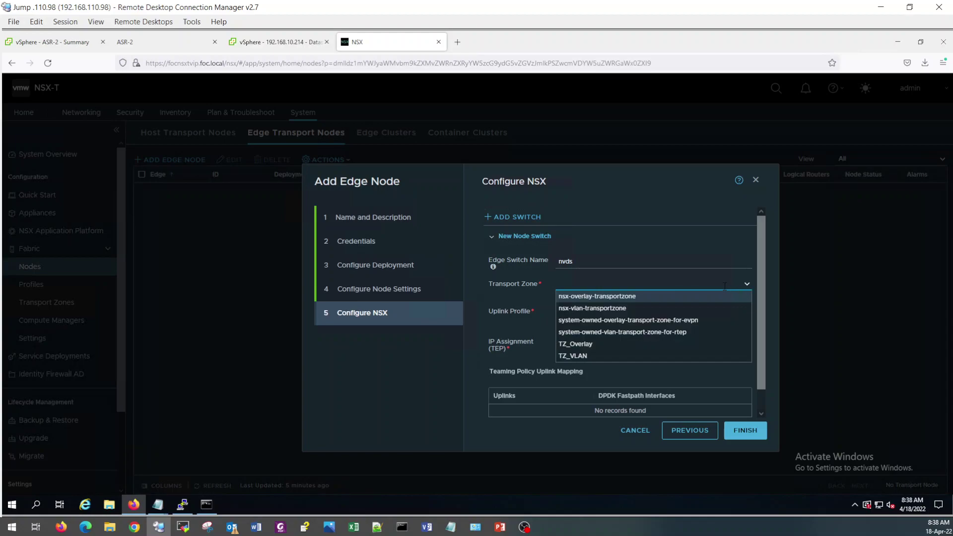
click(583, 346)
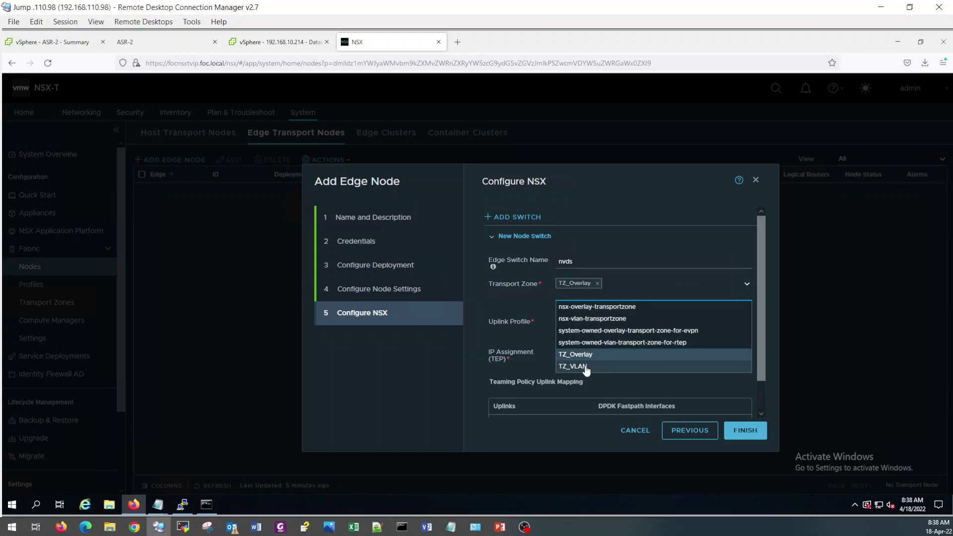
click(586, 368)
click(686, 282)
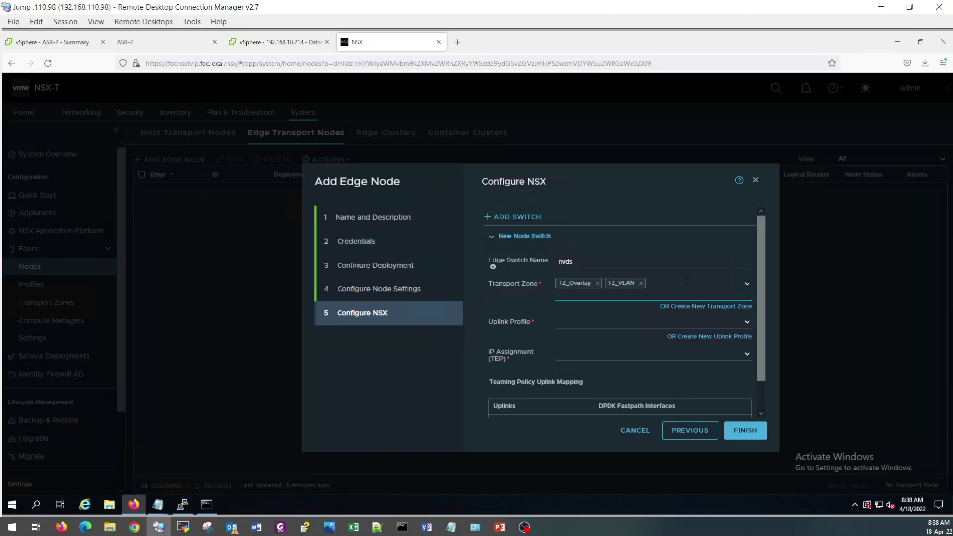
click(747, 322)
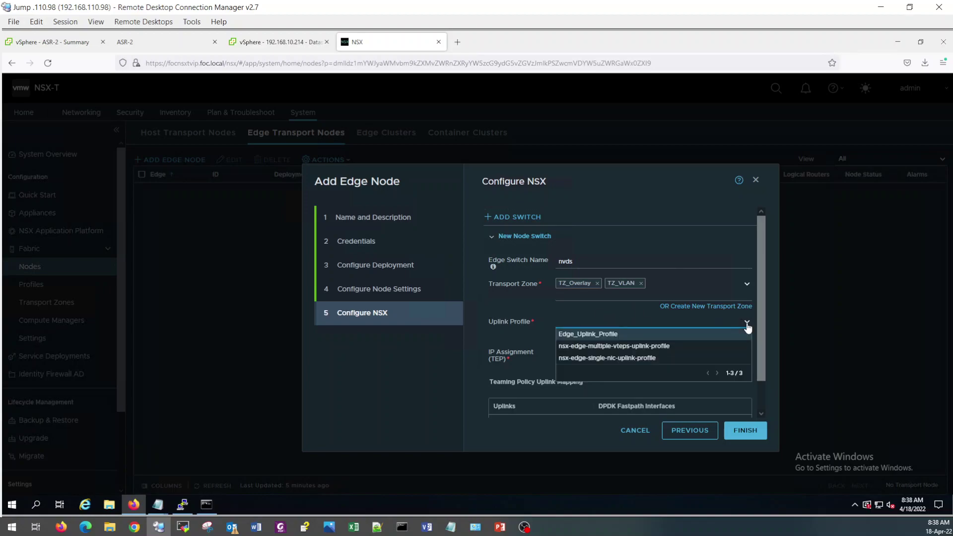
click(615, 334)
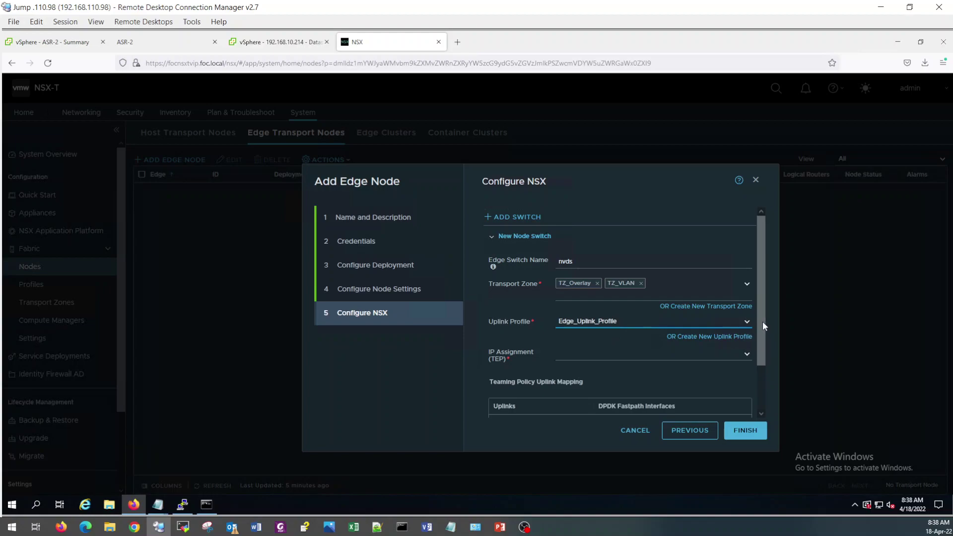
Step: Assign TEP addresses from the TEP-Edge IP pool, leaving uplink U1 unmapped for now
scroll(762, 320, down, 2)
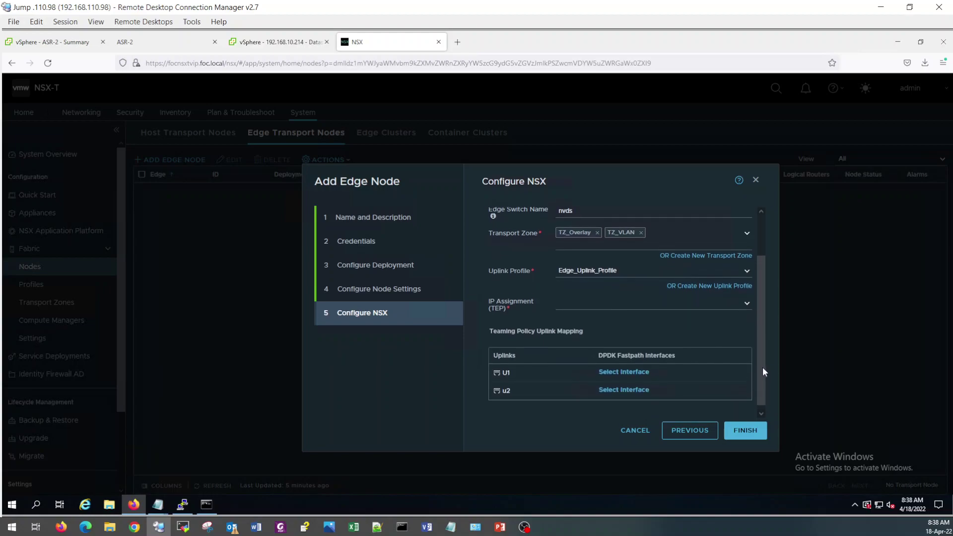
click(747, 300)
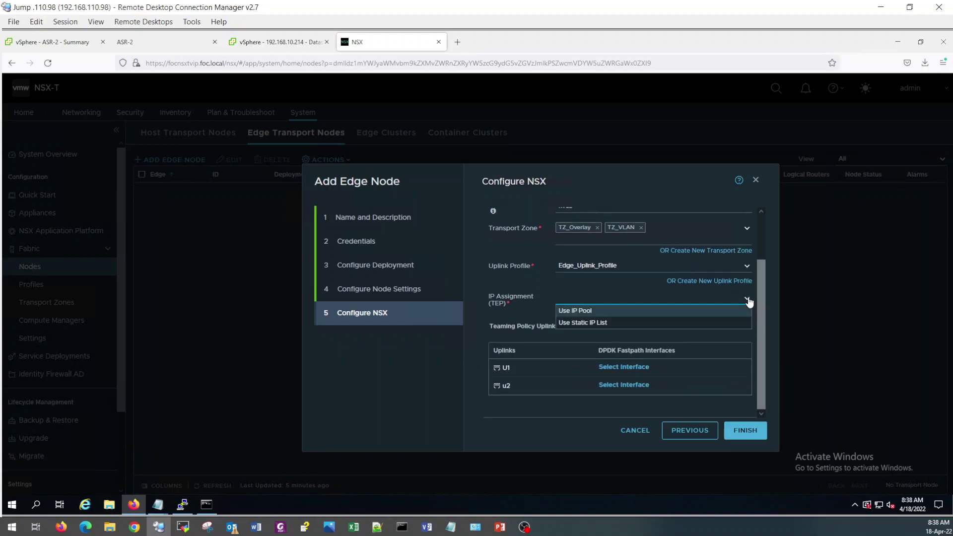
click(597, 310)
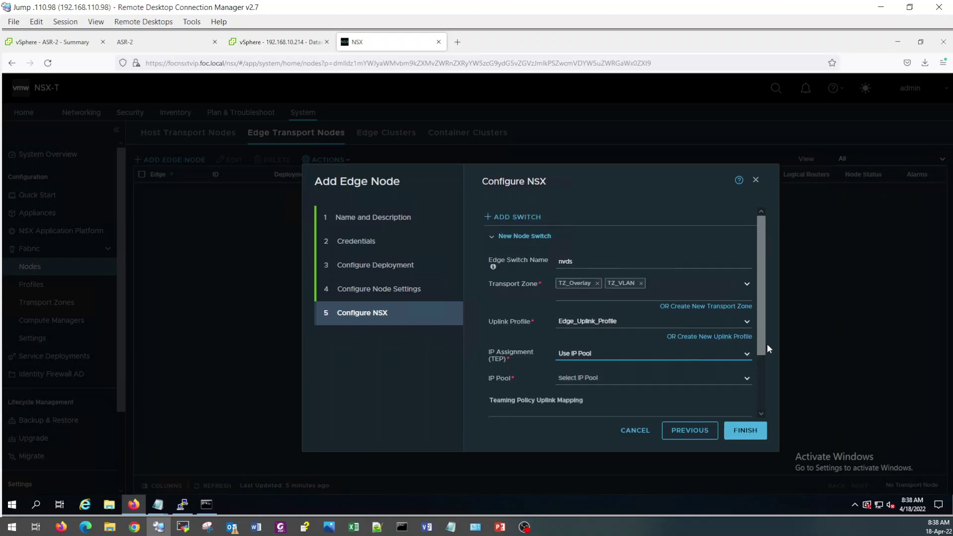
drag(765, 343, 763, 368)
scroll(762, 377, down, 3)
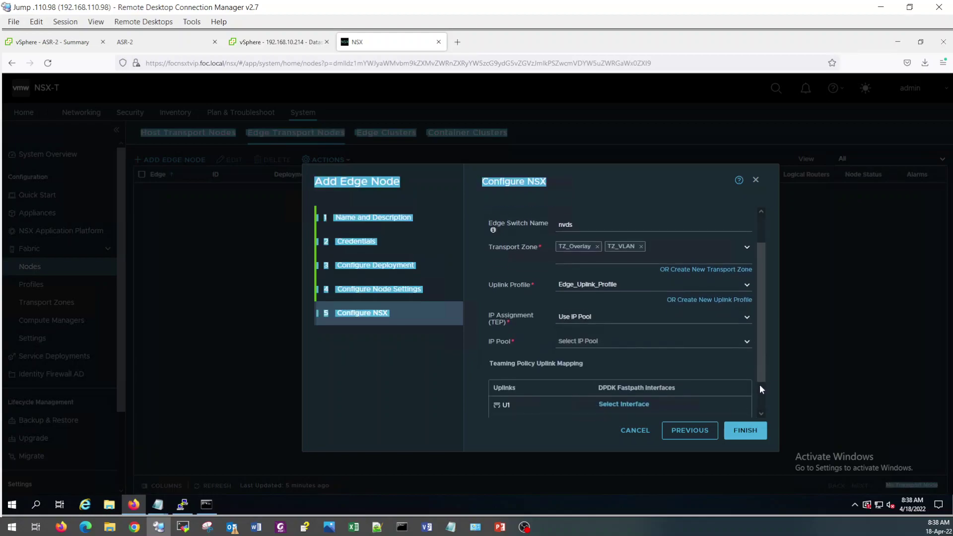
click(746, 313)
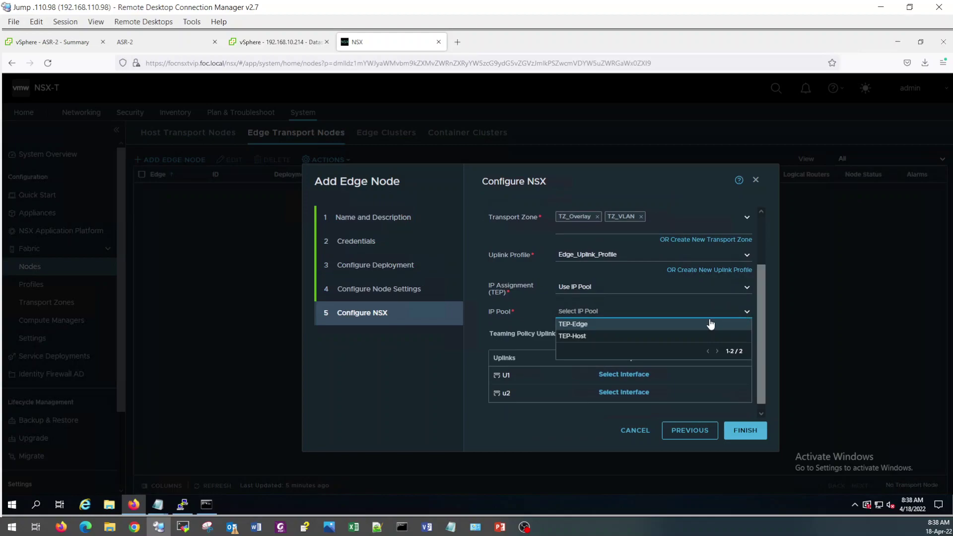
click(576, 325)
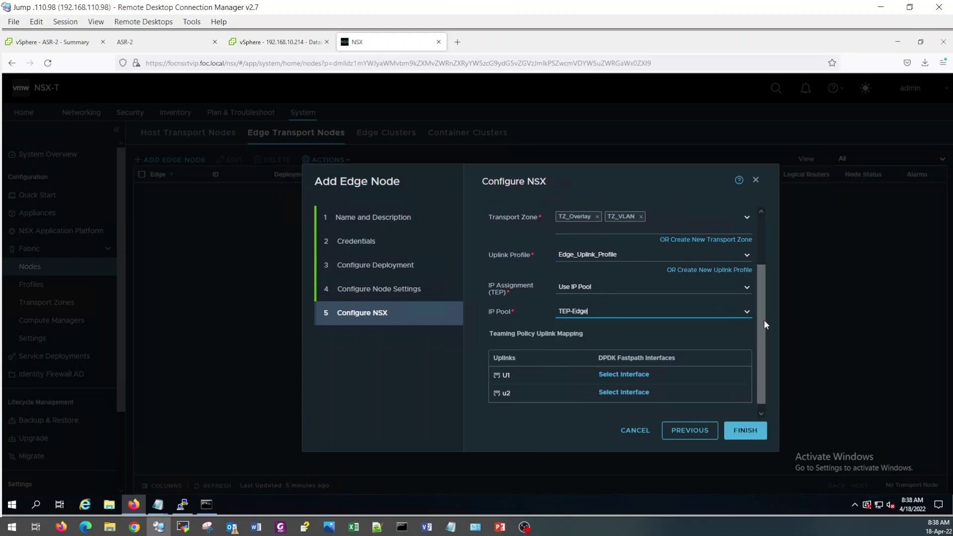
scroll(763, 328, down, 1)
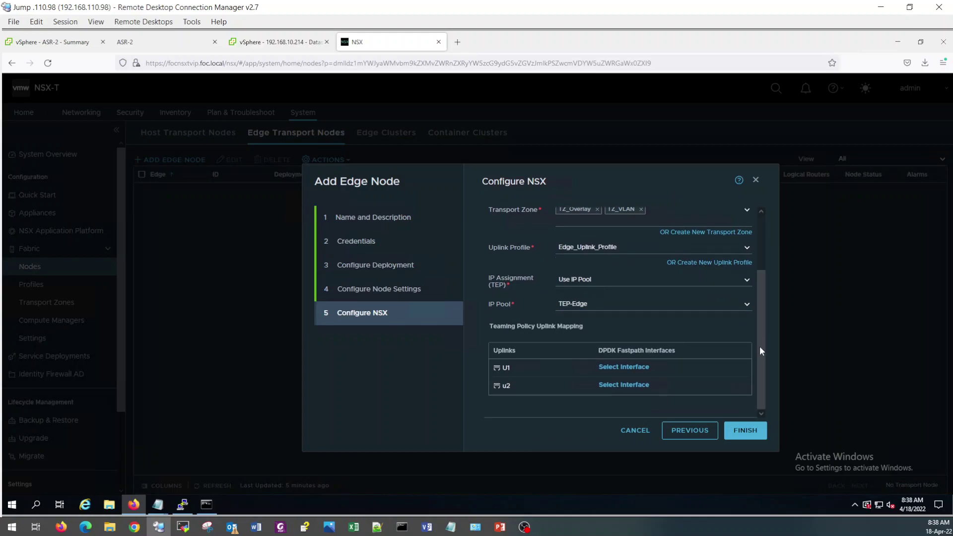
click(643, 368)
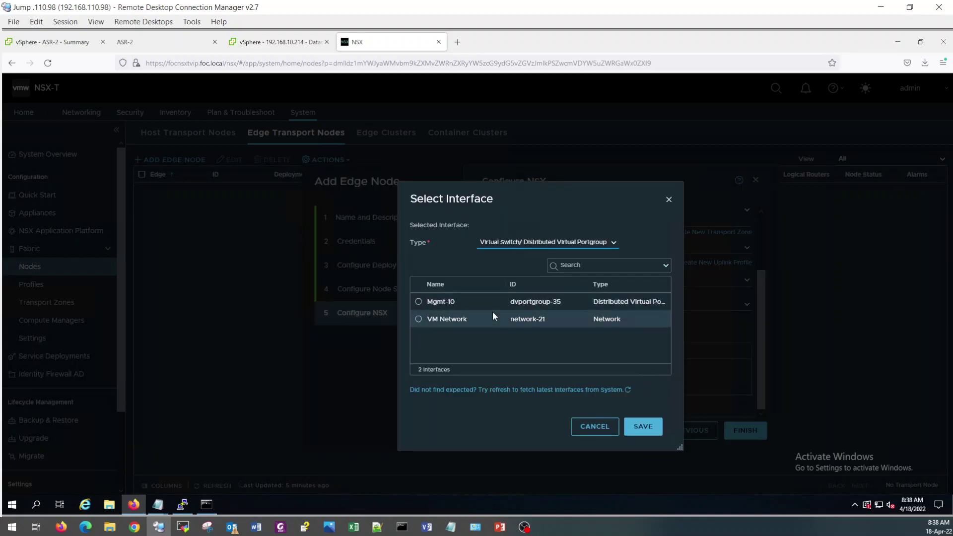
click(607, 428)
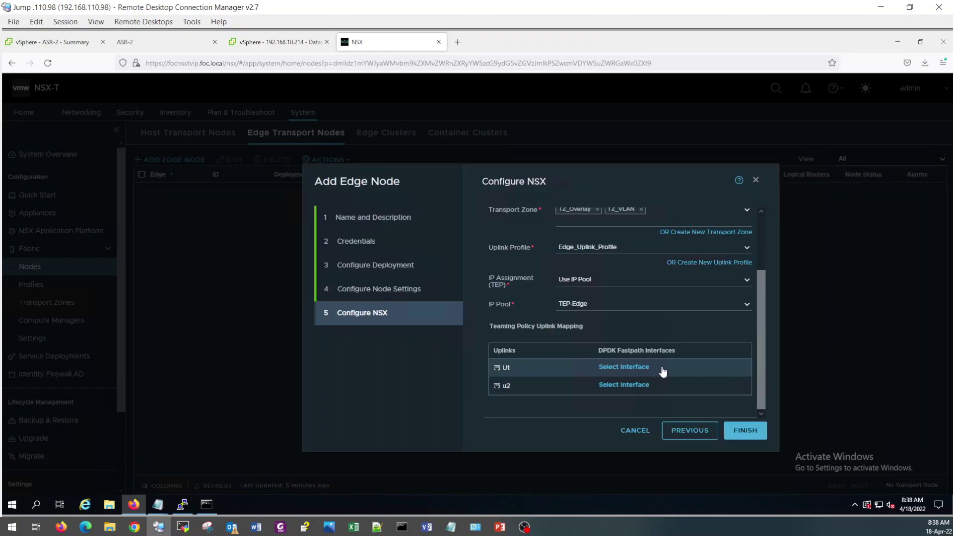
Step: Start a new distributed port group on DSwitch named TrunkPG
click(291, 44)
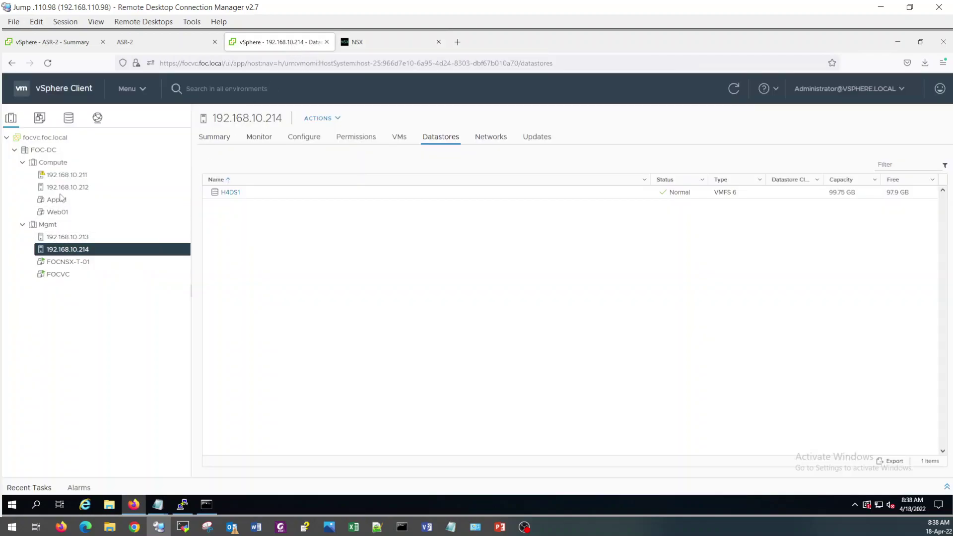
click(97, 118)
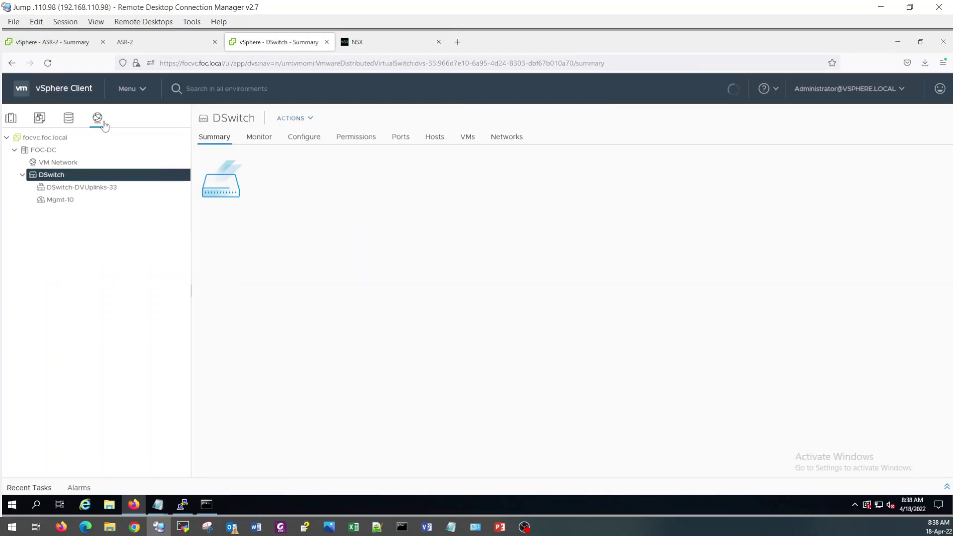
right_click(51, 178)
mouse_move(100, 198)
click(183, 200)
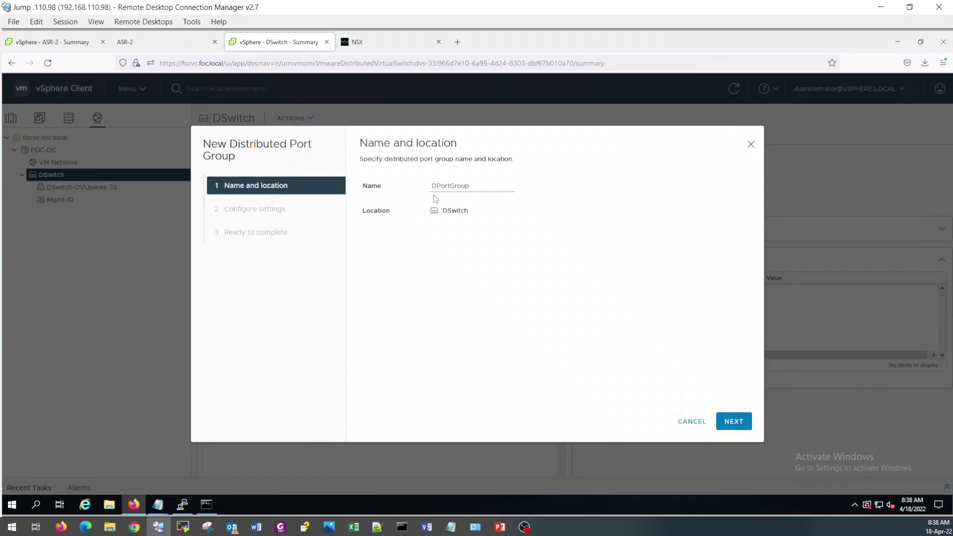
click(445, 187)
key(BackSpace)
key(BackSpace)
key(BackSpace)
key(BackSpace)
key(BackSpace)
key(BackSpace)
key(BackSpace)
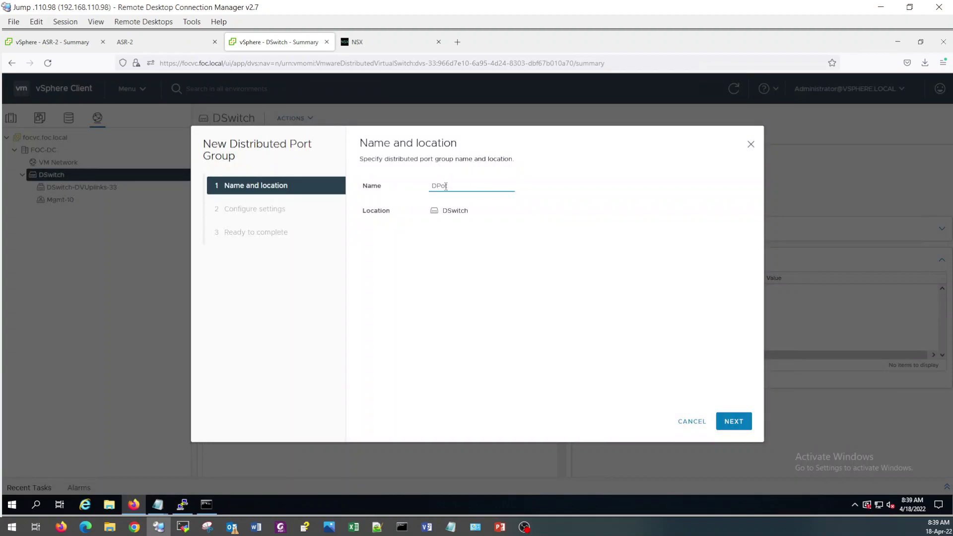
key(BackSpace)
key(BackSpace)
key(BackSpace)
text(tRUNKpg)
key(BackSpace)
key(BackSpace)
key(BackSpace)
key(BackSpace)
key(BackSpace)
key(BackSpace)
key(BackSpace)
text(TrunkPG)
Step: Set the port group's VLAN type to VLAN trunking and create it
click(738, 426)
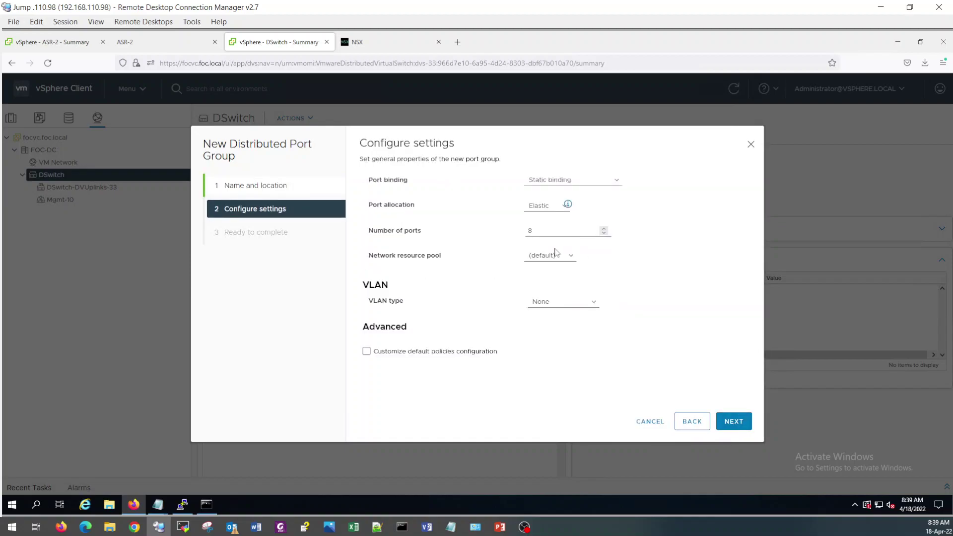
click(561, 303)
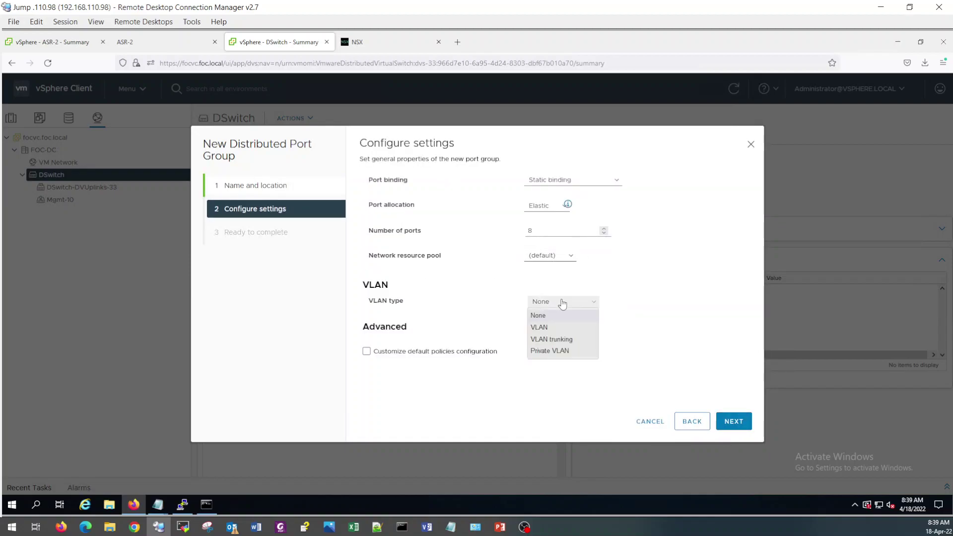
click(552, 341)
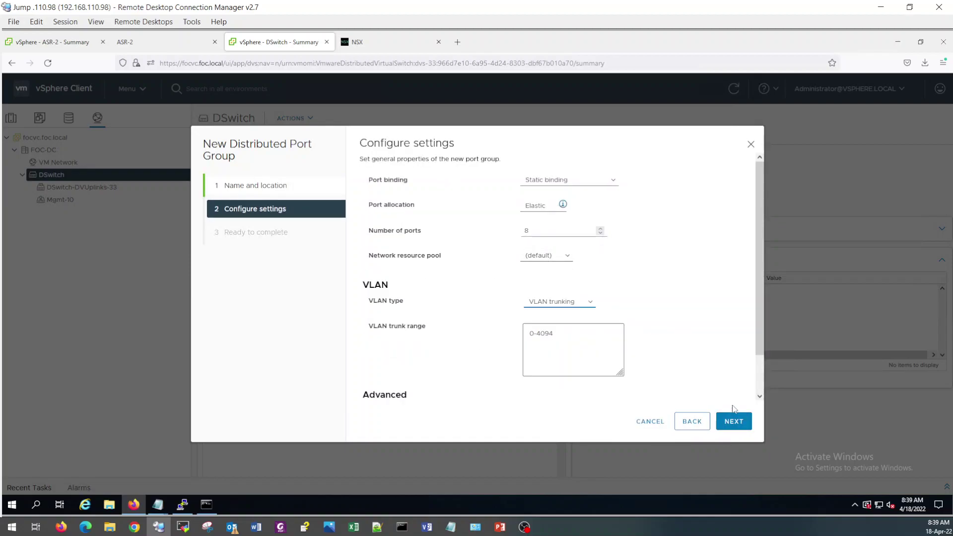
click(734, 420)
click(734, 421)
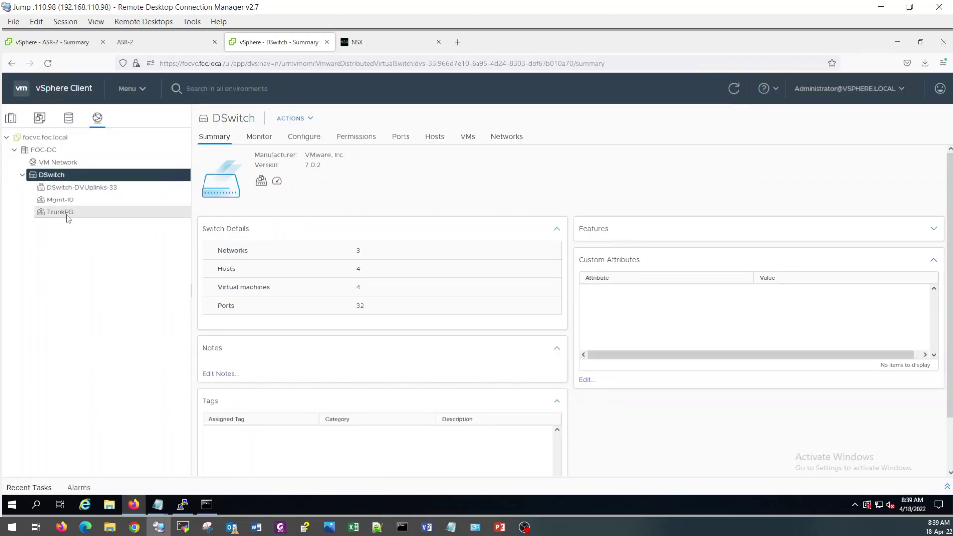
Step: Verify TrunkPG's policies show VLAN trunking with range 0-4094, comparing against Mgmt-10
click(67, 212)
drag(438, 341, 413, 341)
drag(318, 332, 467, 336)
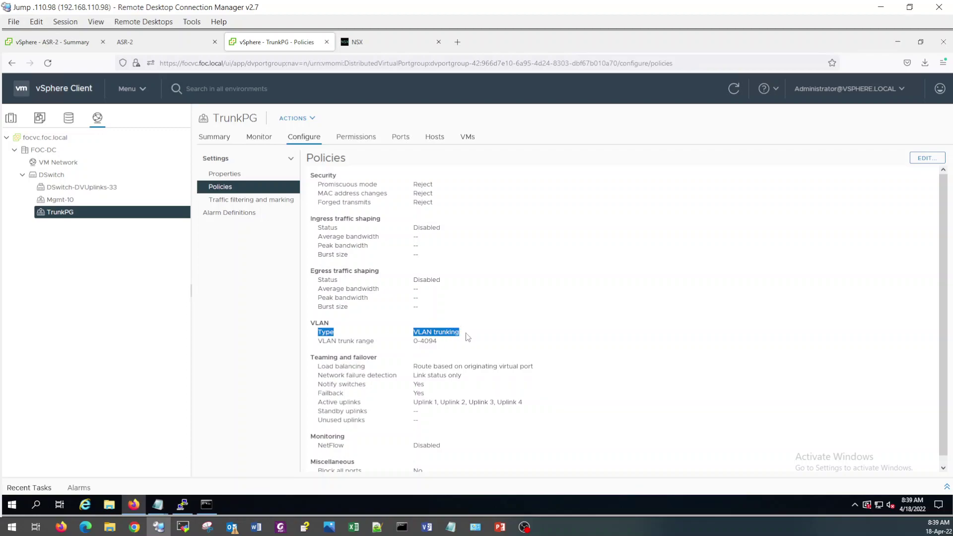
click(70, 200)
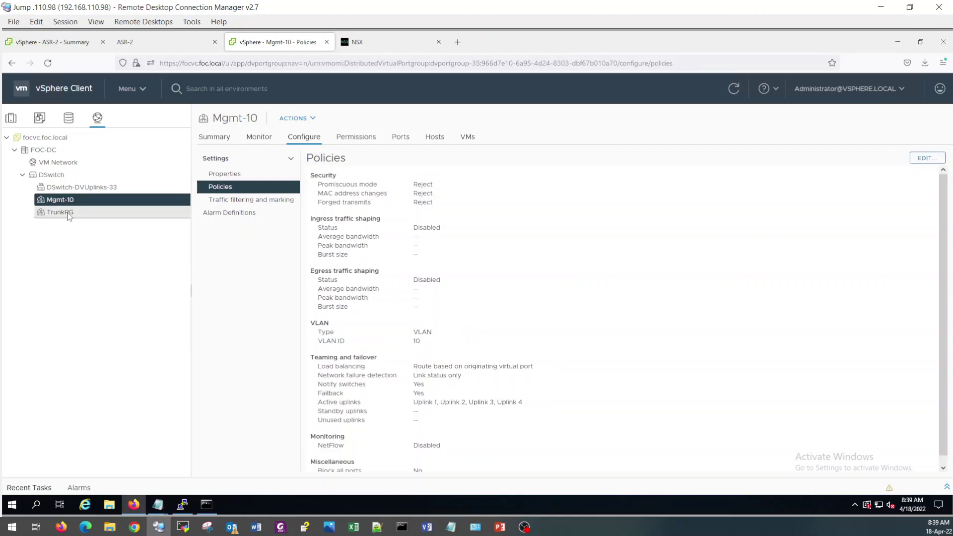
click(69, 212)
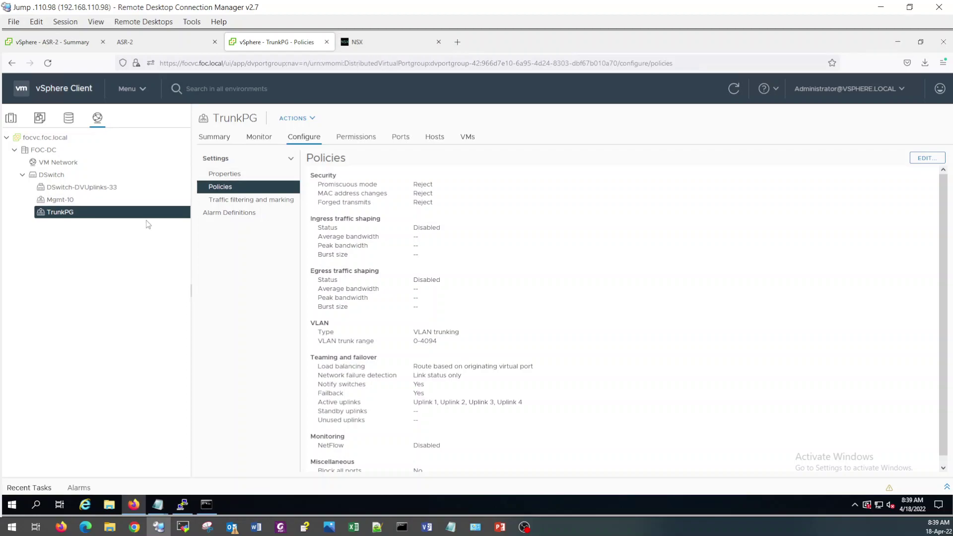
Step: Select TrunkPG as the interface for uplink U1 and for uplink u2, saving each
click(373, 43)
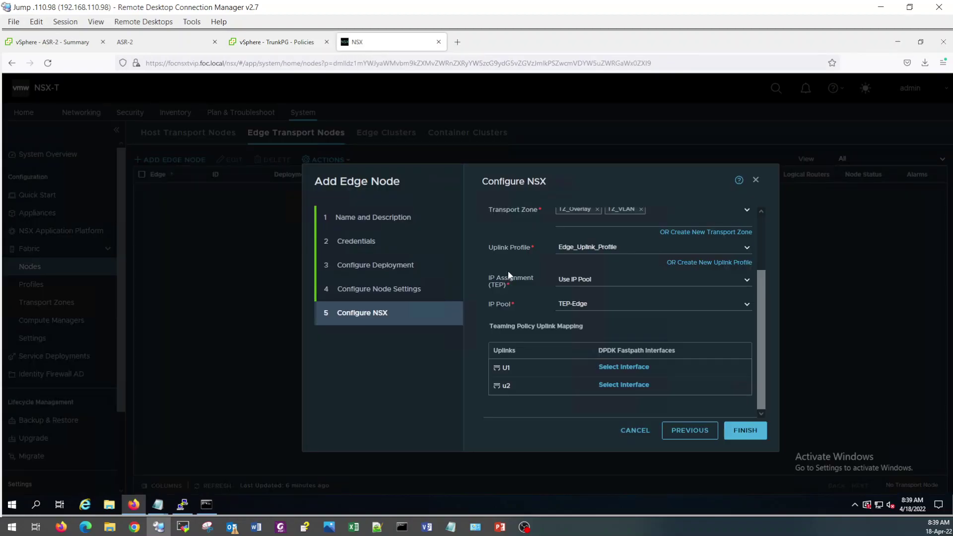
click(623, 367)
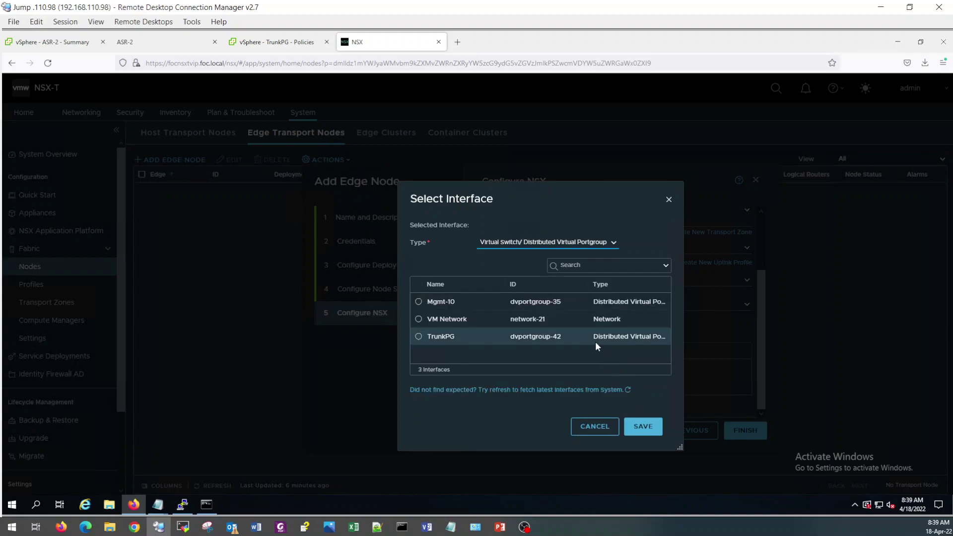
click(419, 336)
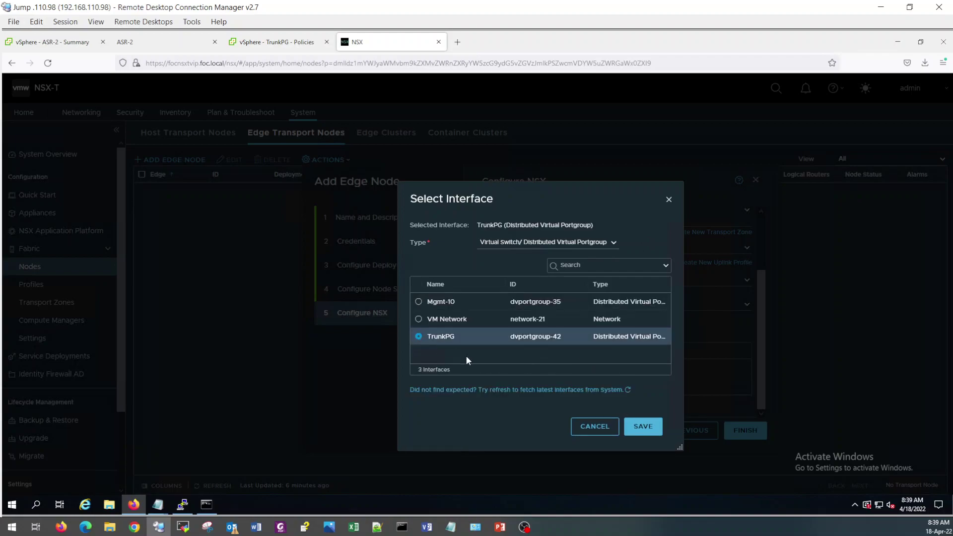
click(645, 427)
click(636, 385)
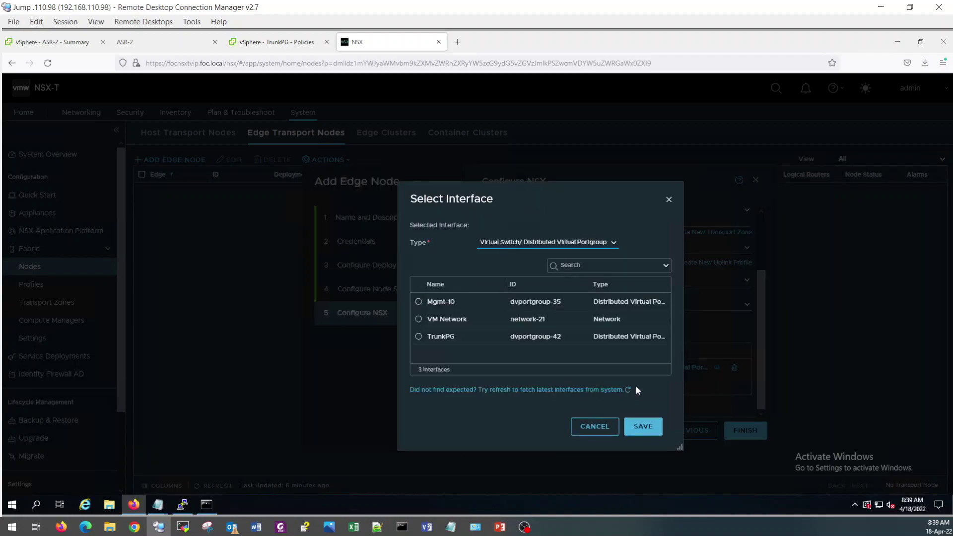
click(419, 336)
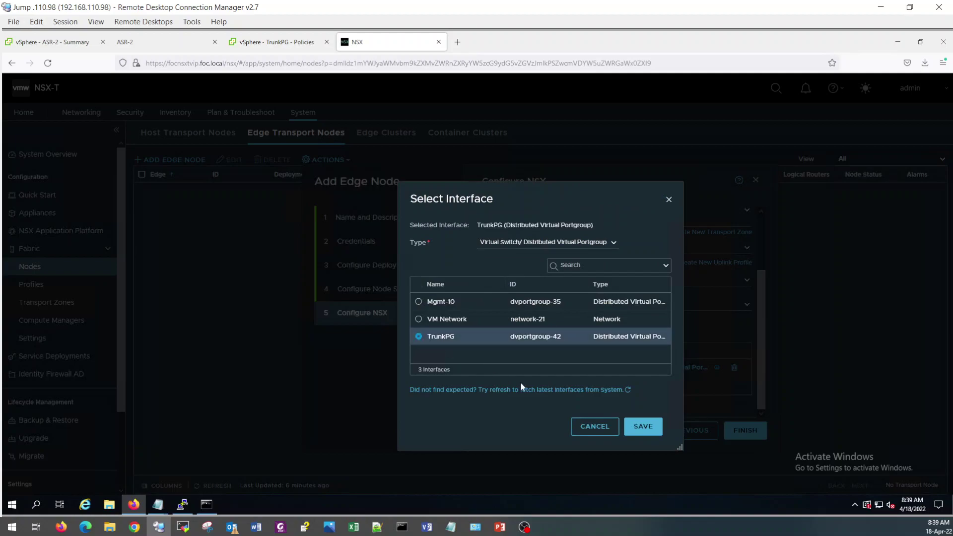
click(643, 427)
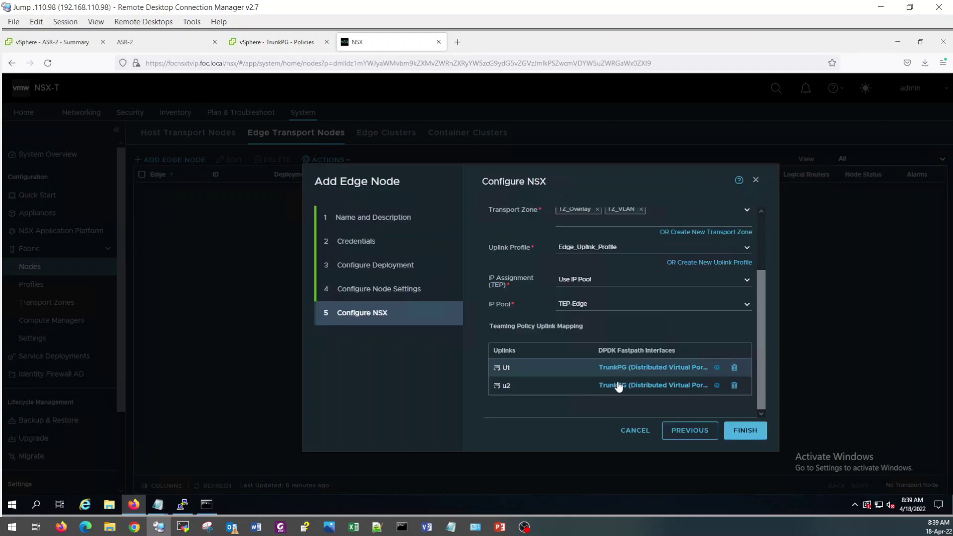
mouse_move(509, 521)
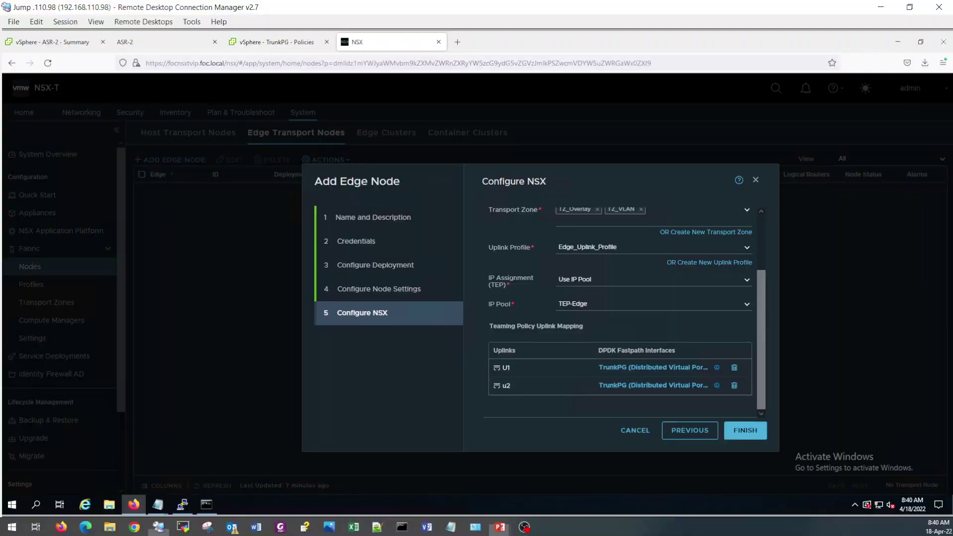
Step: Finish the Add Edge Node wizard to deploy FOCEDGE01 on host 192.168.10.214
click(745, 431)
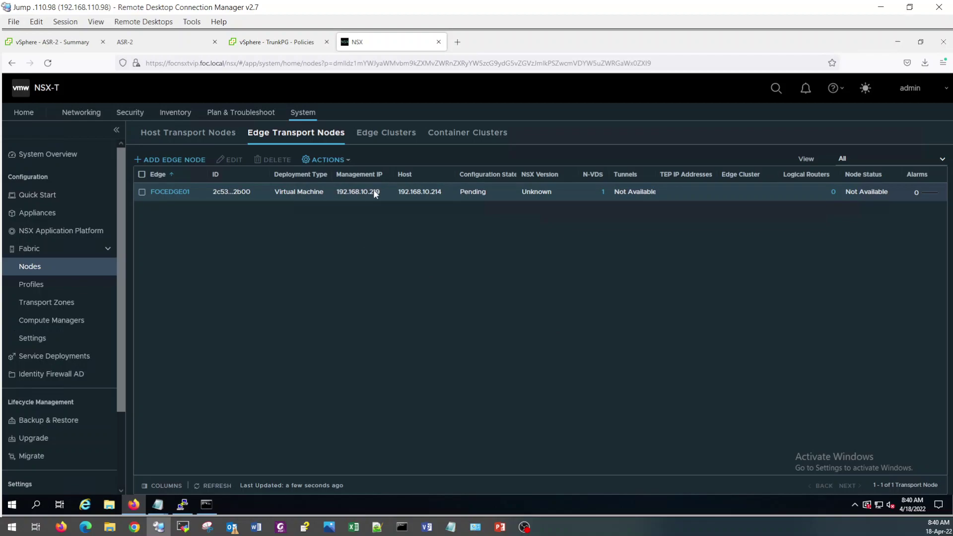
click(277, 43)
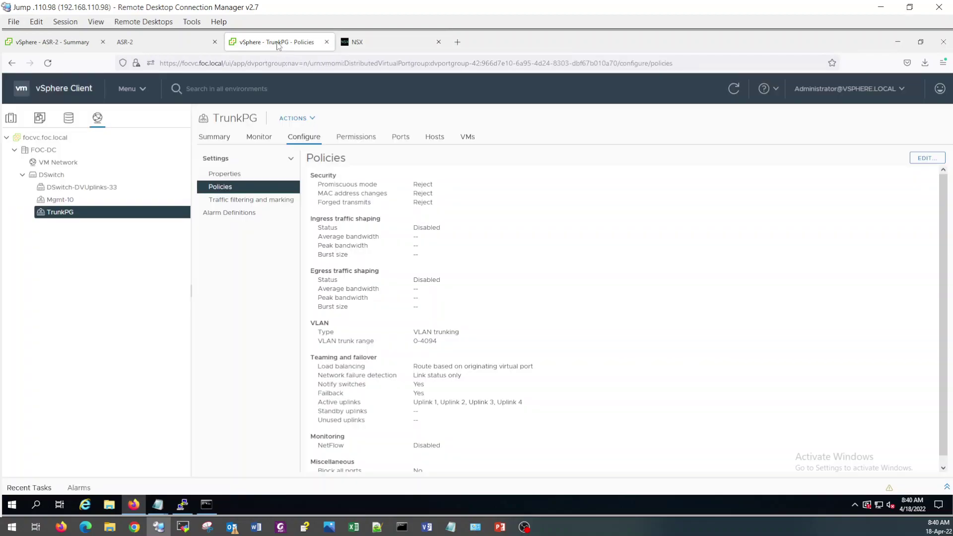
Step: Check host 192.168.10.214's recent tasks and VM list for the FOCEDGE01 OVF deployment
click(10, 118)
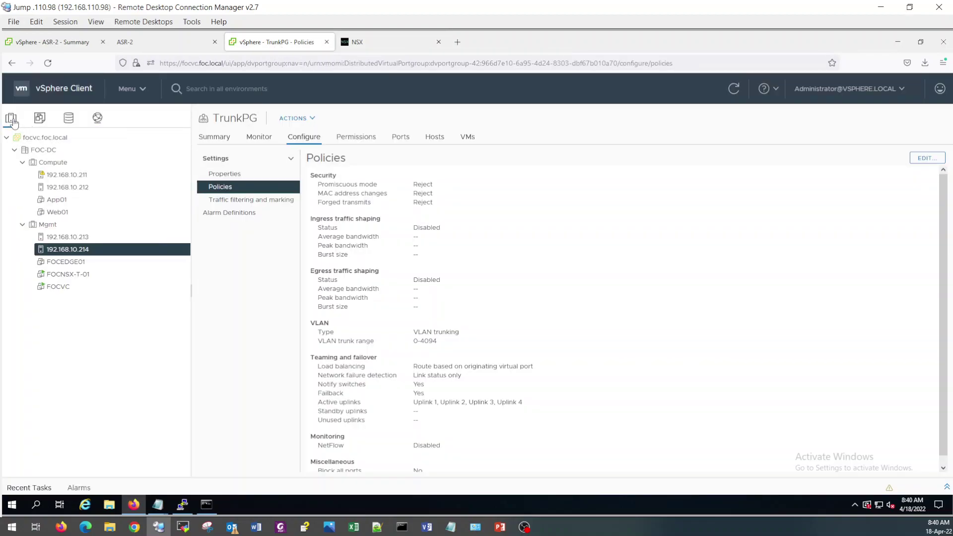
click(946, 487)
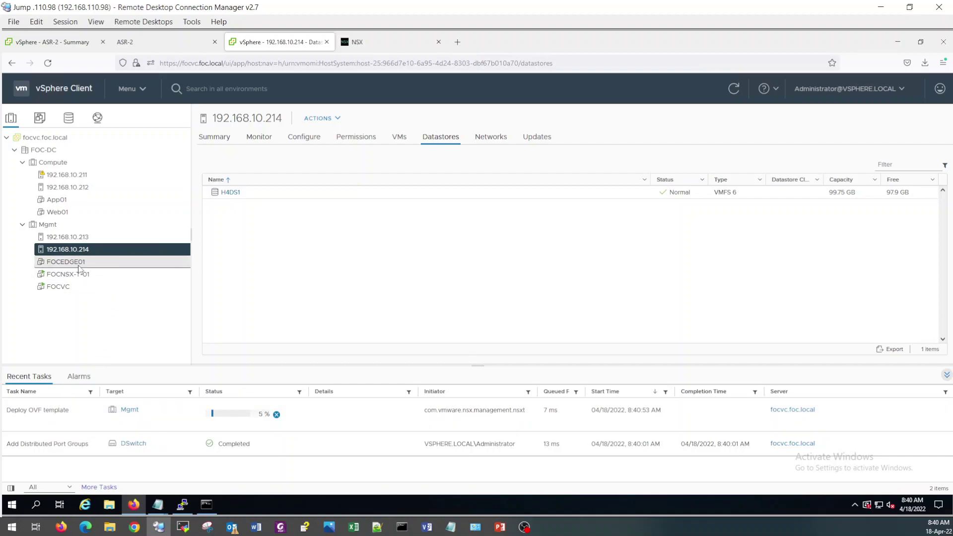
click(399, 137)
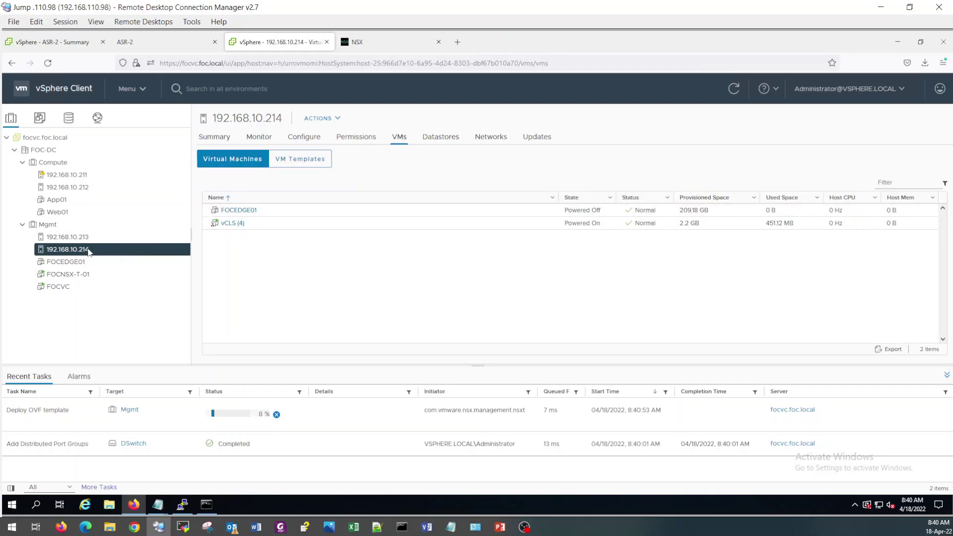
click(388, 48)
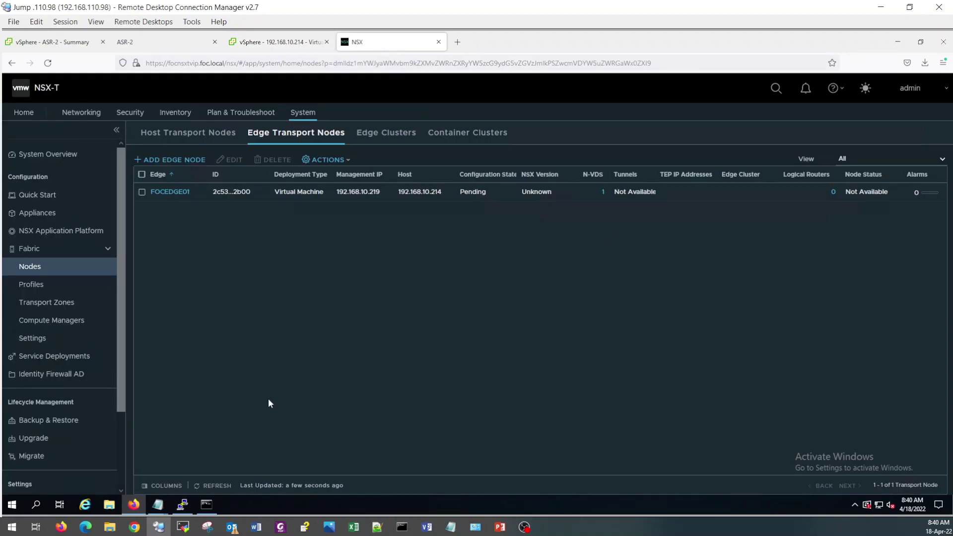
Step: Return to vSphere Client to confirm FOCEDGE01 is powered on at 192.168.10.219
click(276, 44)
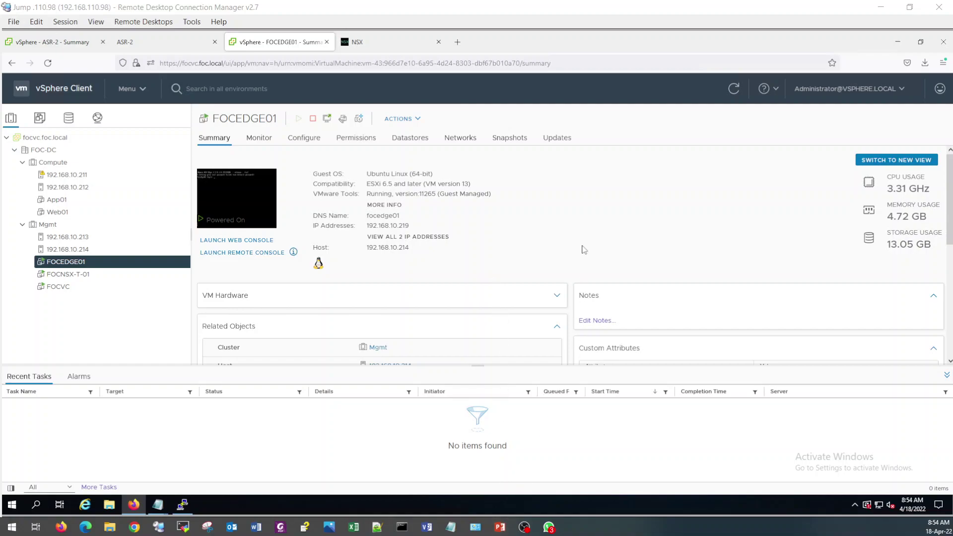
Step: Return to NSX-T Manager and bring up the Networking overview of gateways, segments and IP pools
click(389, 40)
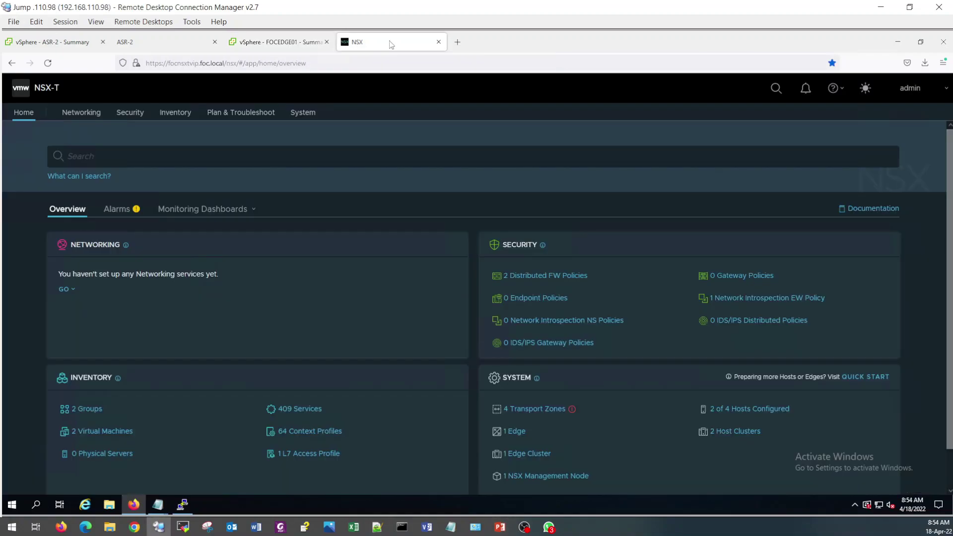
click(90, 115)
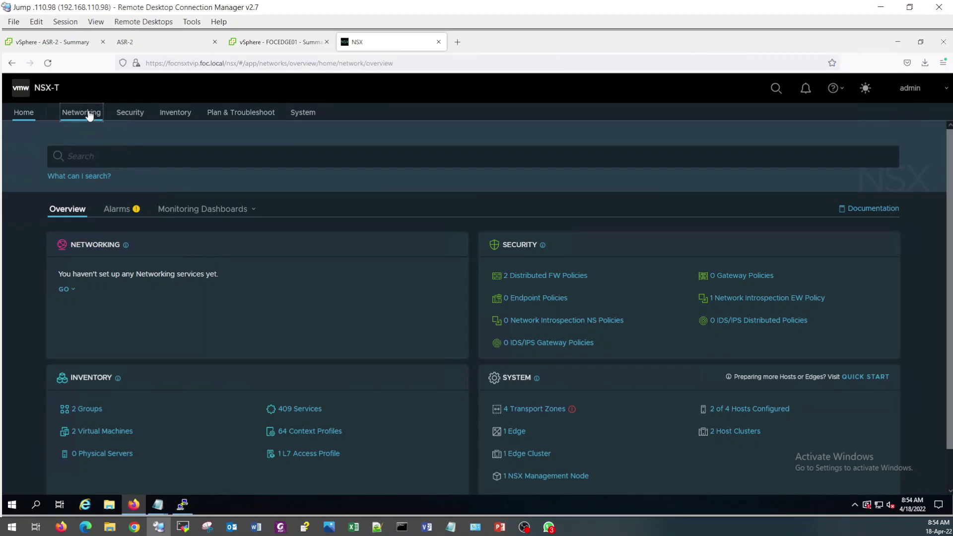